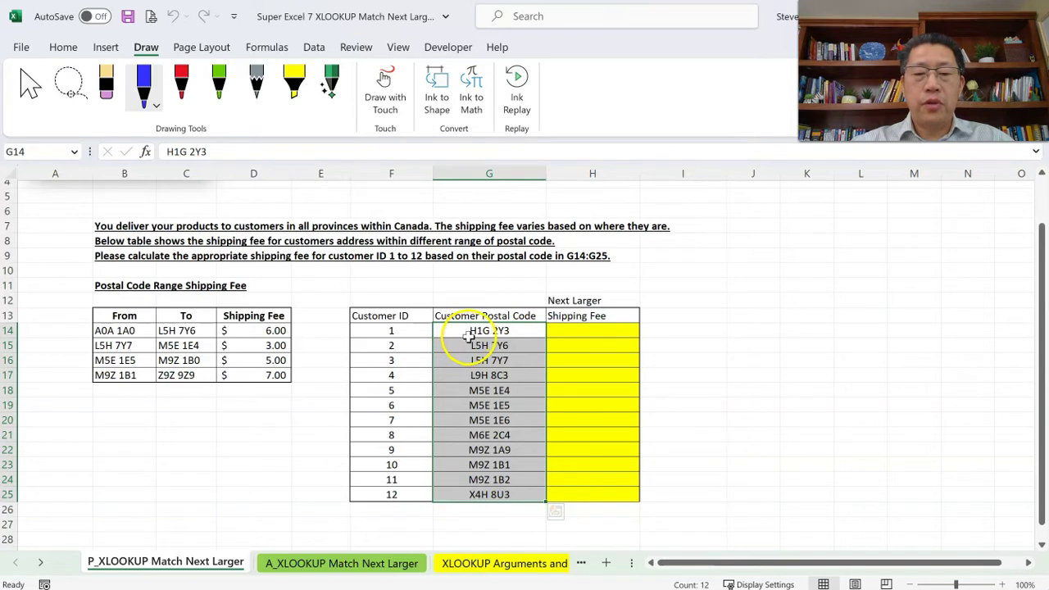
# Step: Review the customer postal codes in G14:G25 and the empty Shipping Fee column starting at H14
pyautogui.click(506, 331)
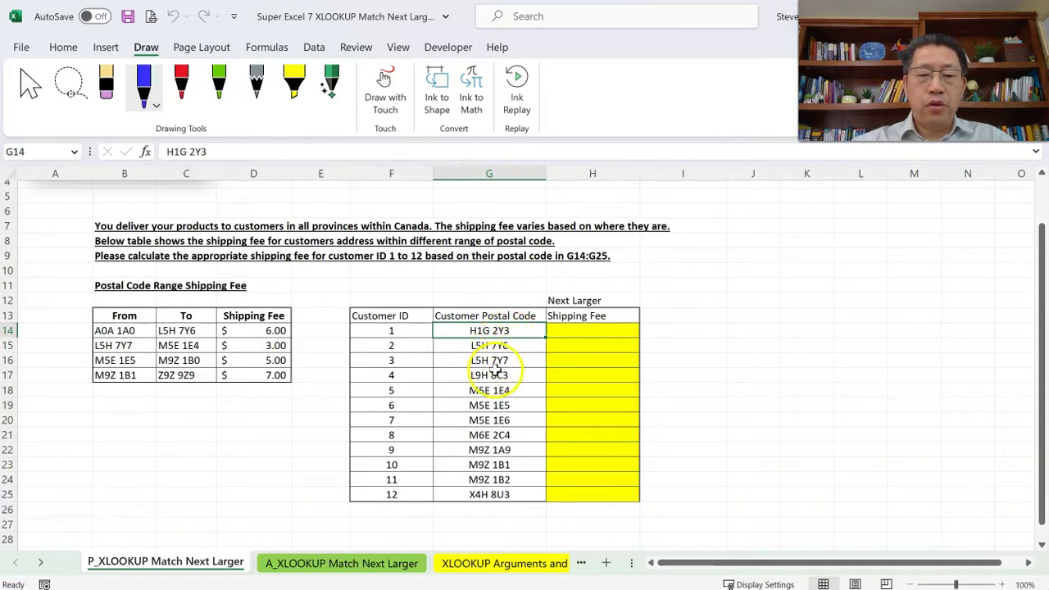
pyautogui.moveTo(464, 347); pyautogui.dragTo(461, 432)
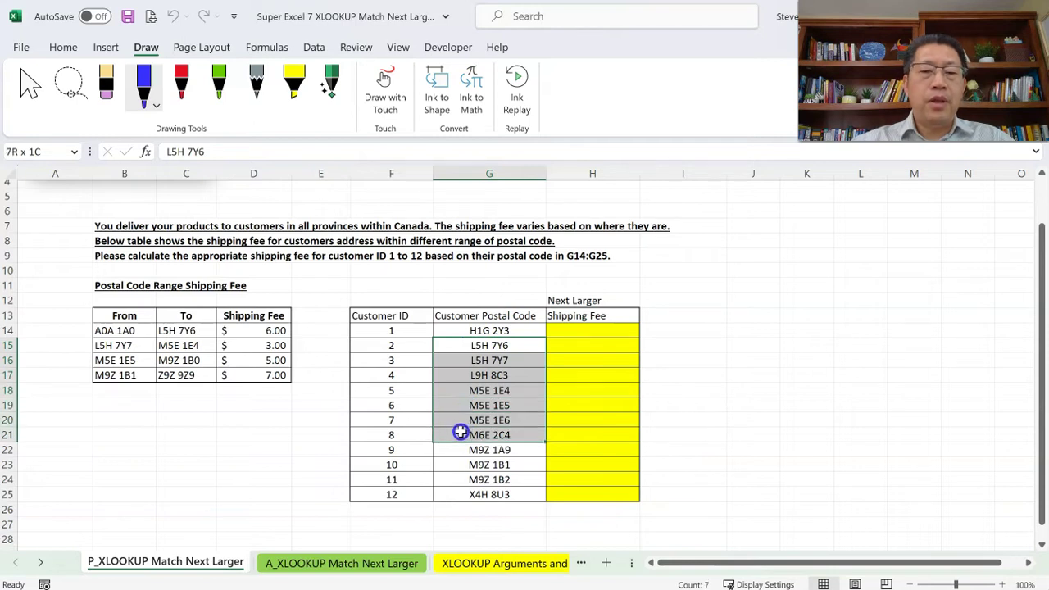
pyautogui.moveTo(460, 433); pyautogui.dragTo(461, 433)
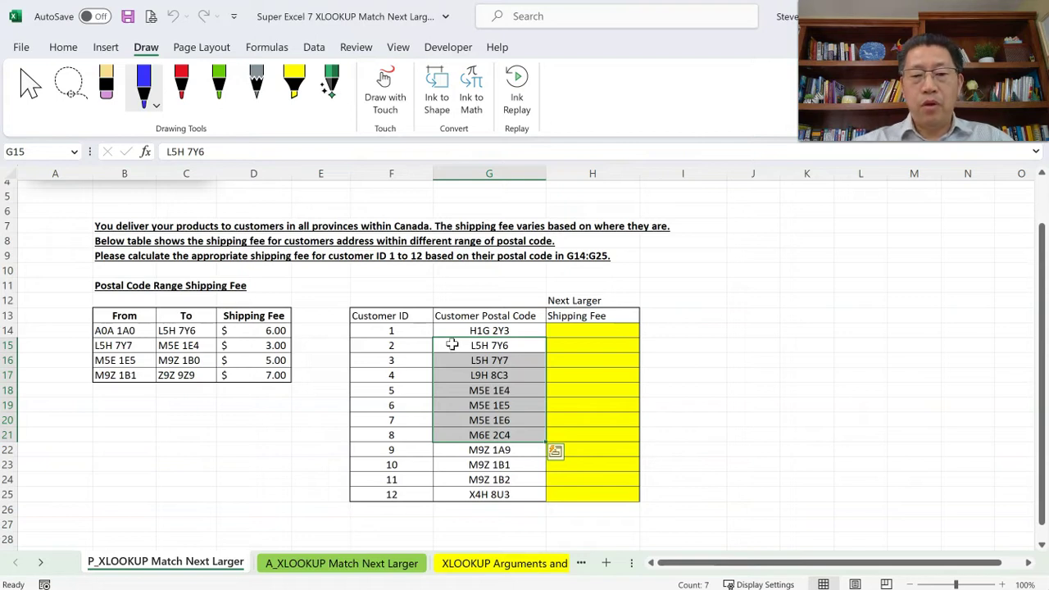
pyautogui.click(462, 454)
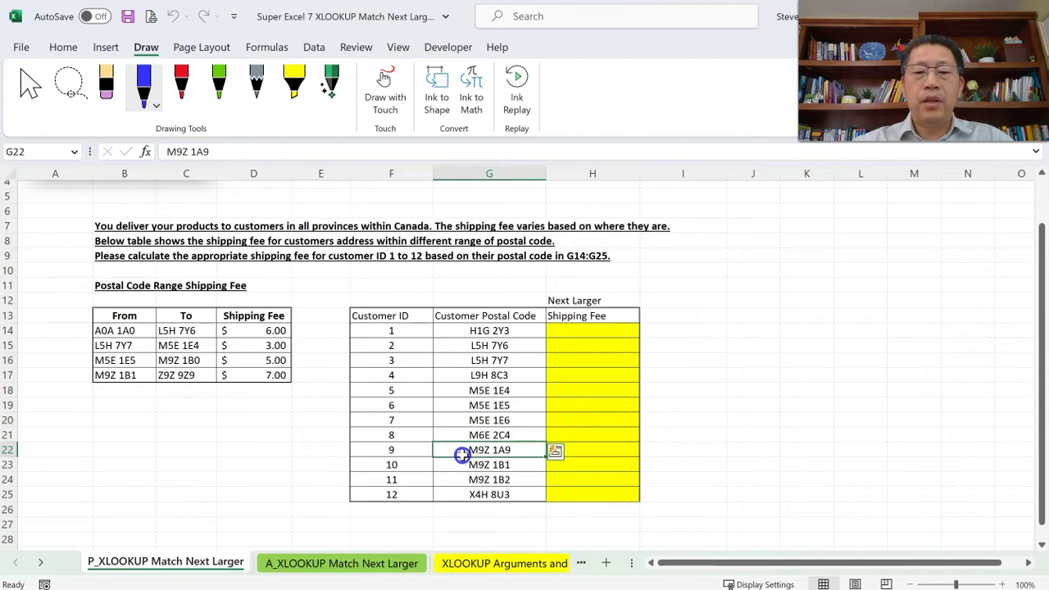
pyautogui.moveTo(462, 454); pyautogui.dragTo(463, 491)
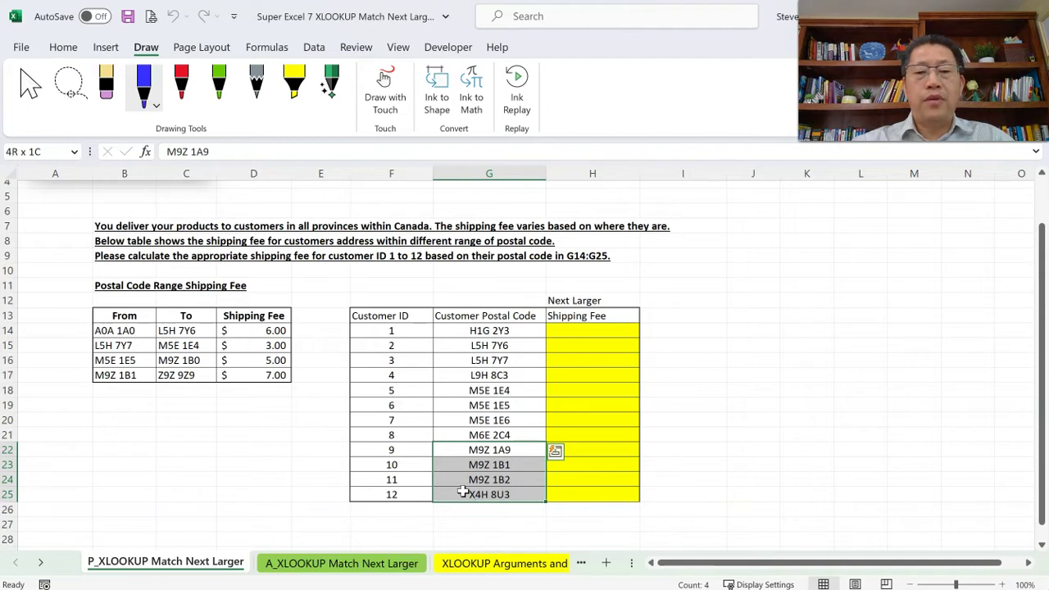
pyautogui.moveTo(499, 330); pyautogui.dragTo(480, 498)
pyautogui.click(601, 331)
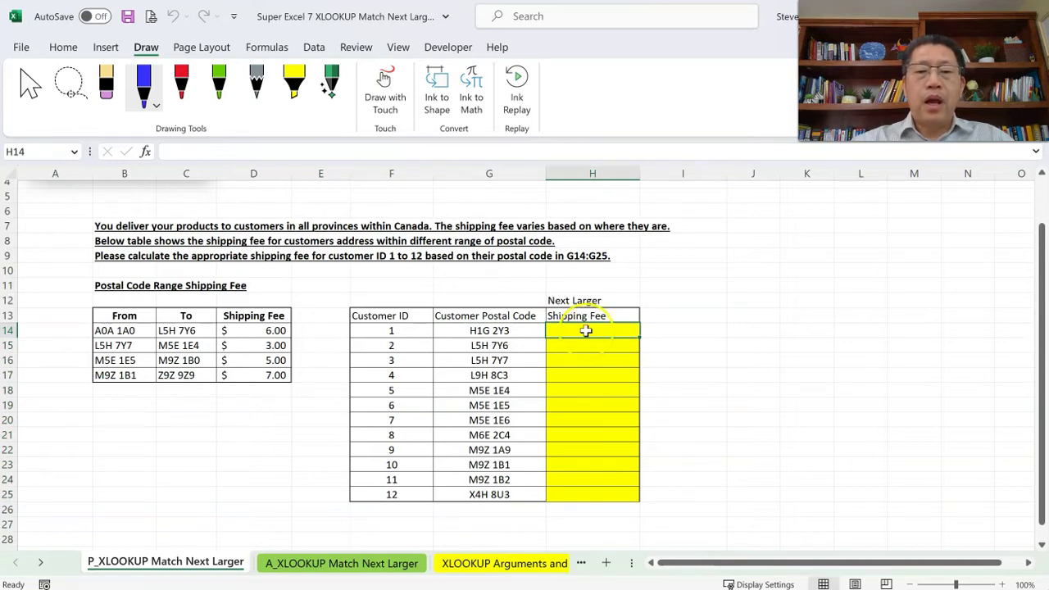
# Step: Examine the Postal Code Range Shipping Fee table row by row, including the upper limits in the To column
pyautogui.moveTo(121, 332); pyautogui.dragTo(231, 379)
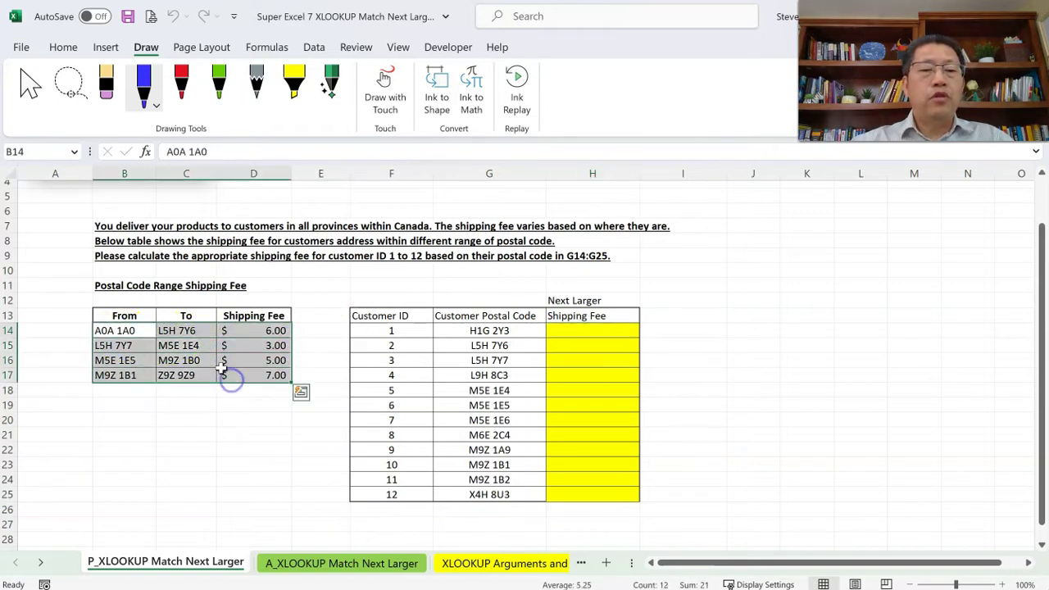
pyautogui.moveTo(115, 331); pyautogui.dragTo(236, 336)
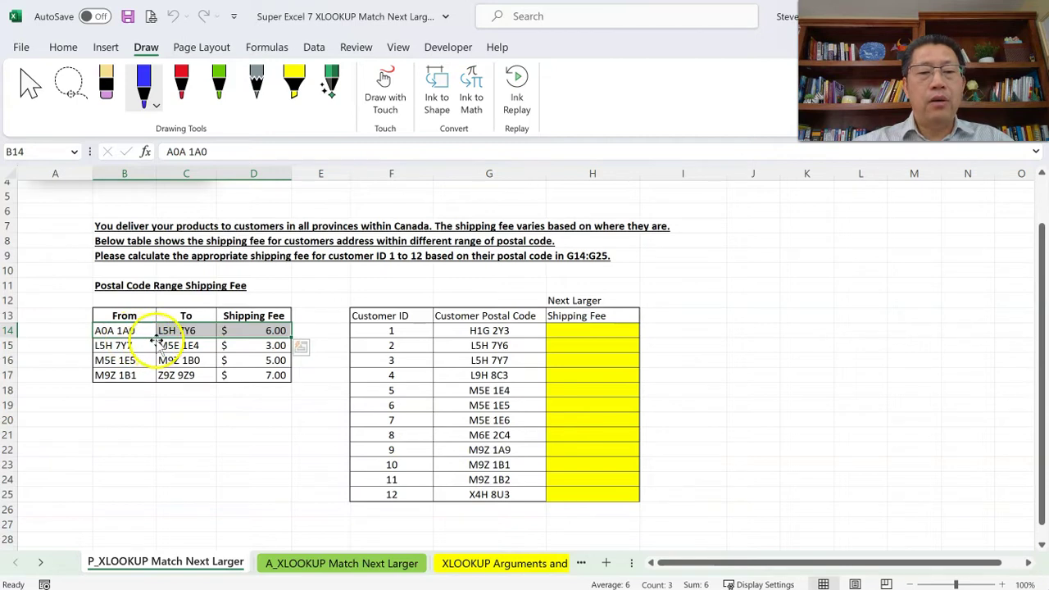
pyautogui.click(253, 331)
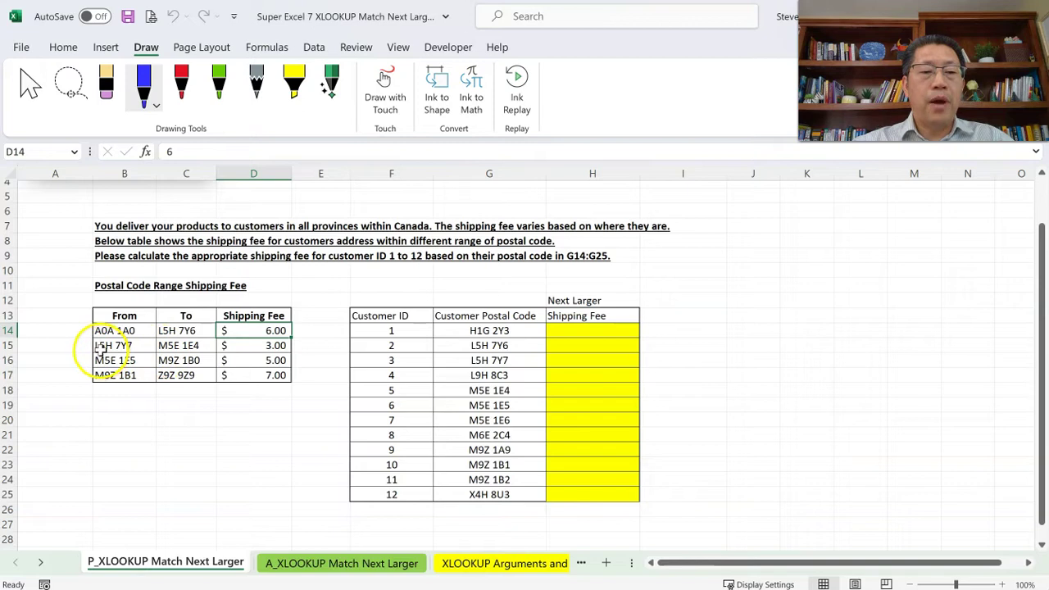
pyautogui.moveTo(102, 345); pyautogui.dragTo(241, 345)
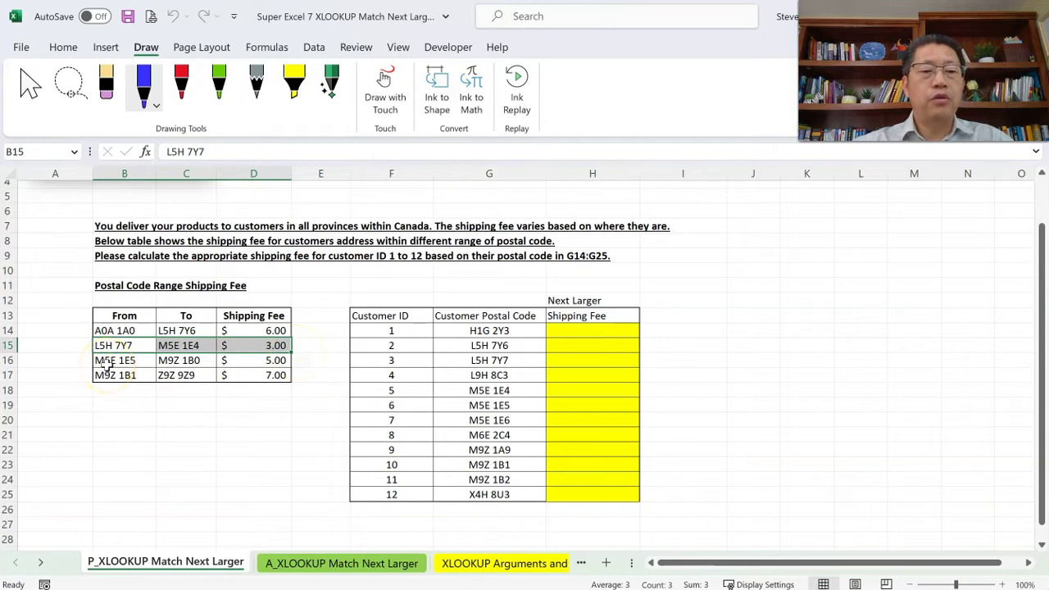
pyautogui.moveTo(105, 363); pyautogui.dragTo(216, 362)
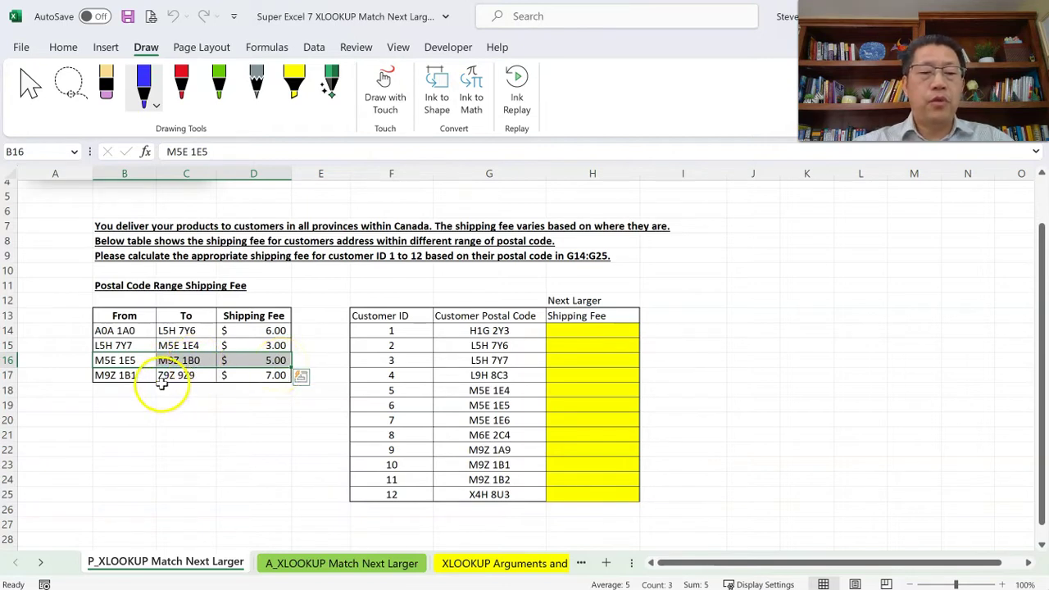
pyautogui.moveTo(110, 379); pyautogui.dragTo(235, 376)
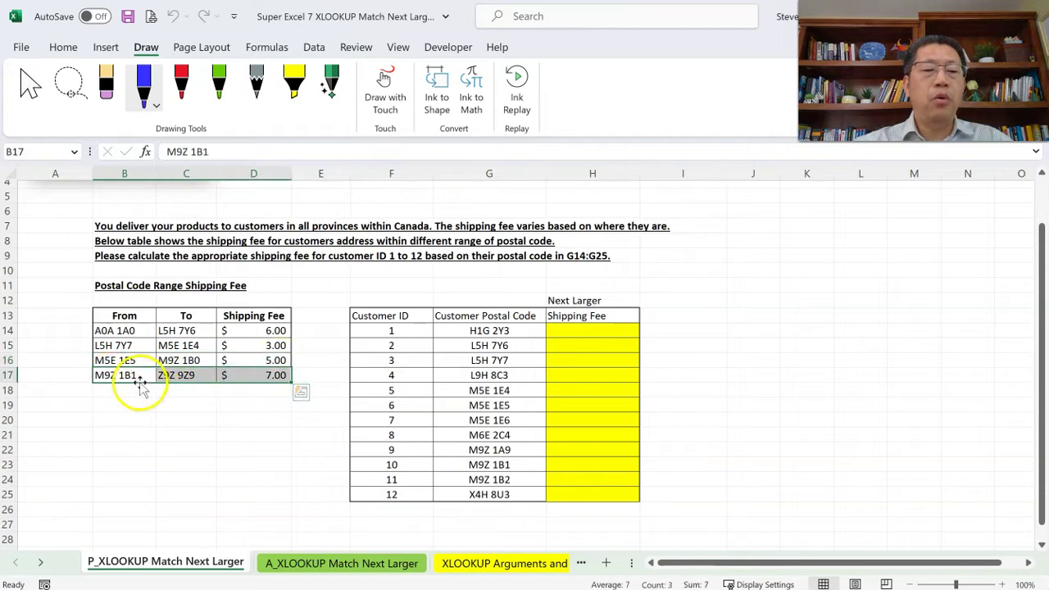
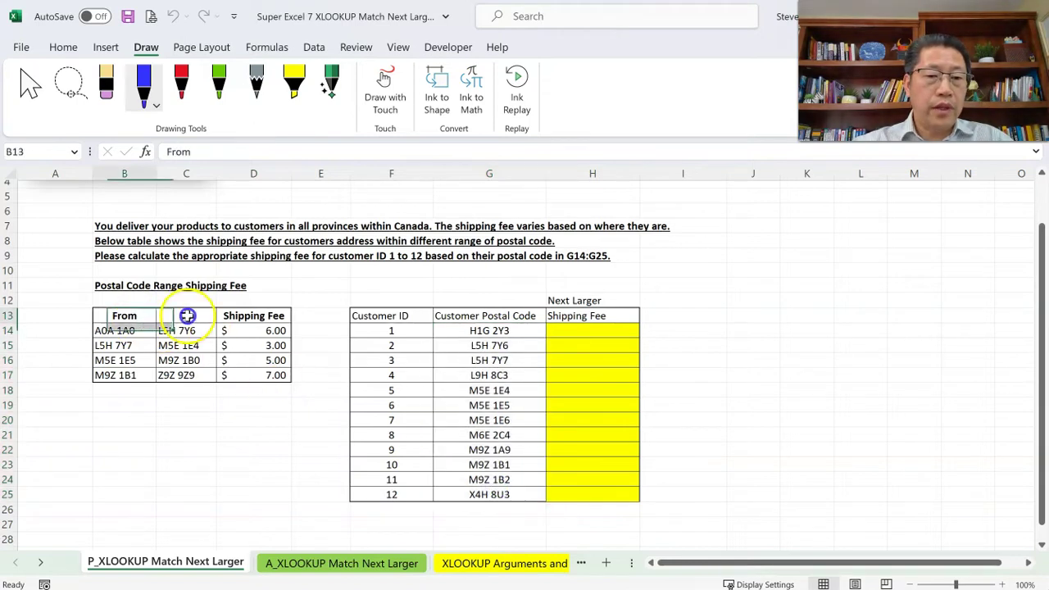
pyautogui.moveTo(132, 332); pyautogui.dragTo(245, 331)
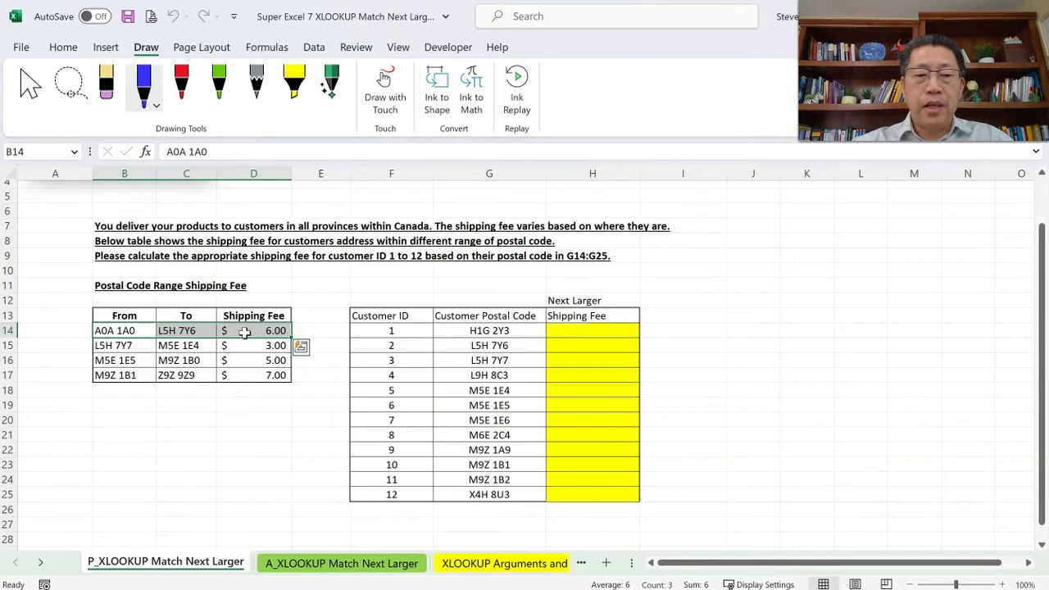
pyautogui.moveTo(189, 330); pyautogui.dragTo(190, 373)
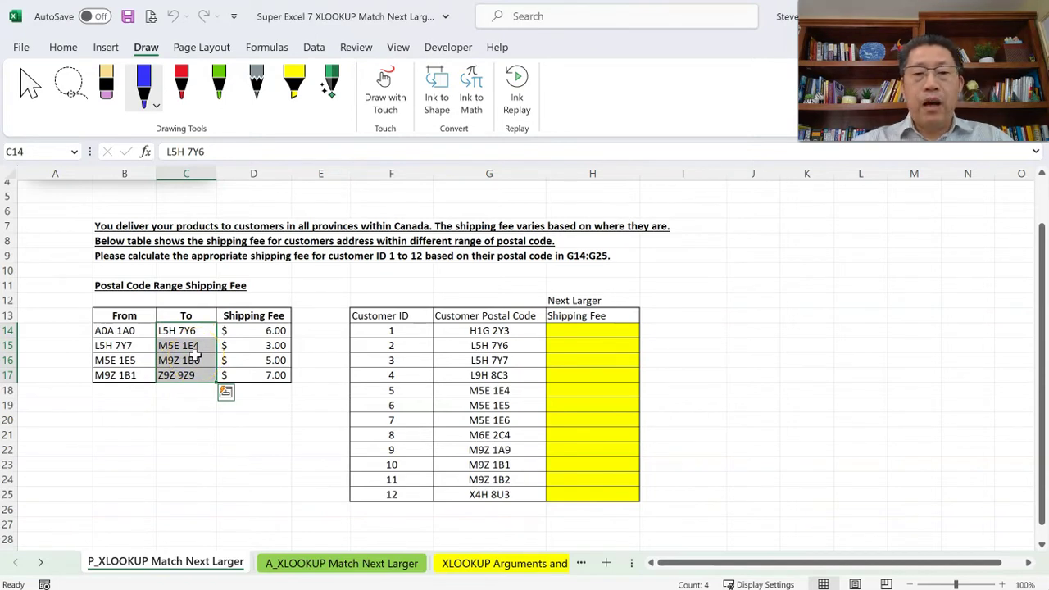
# Step: Duplicate the P_XLOOKUP Match Next Larger sheet and delete the floating object over the copy's first rows
pyautogui.moveTo(256, 560); pyautogui.dragTo(258, 561)
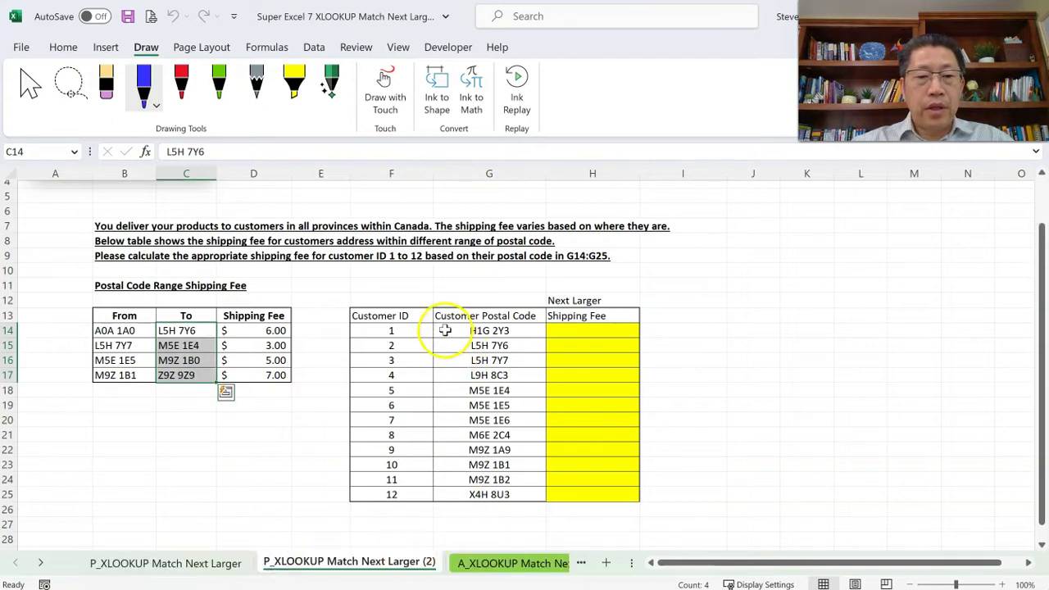
pyautogui.scroll(1, 445, 330)
pyautogui.click(189, 209)
pyautogui.press('Delete')
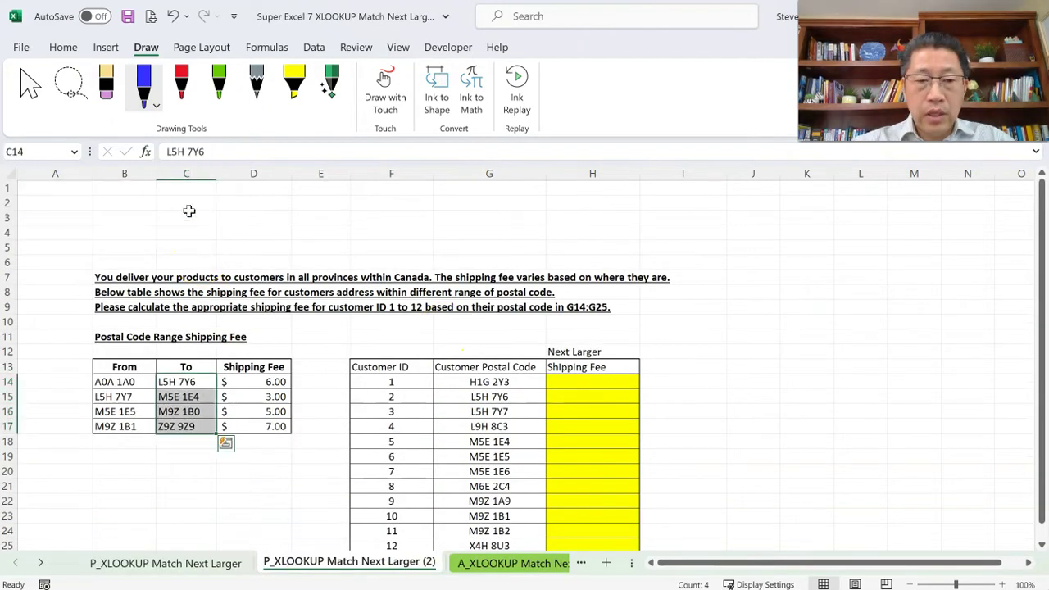
# Step: Clear the instruction text and table heading in B6:H11 on the copied sheet
pyautogui.moveTo(134, 256); pyautogui.dragTo(646, 339)
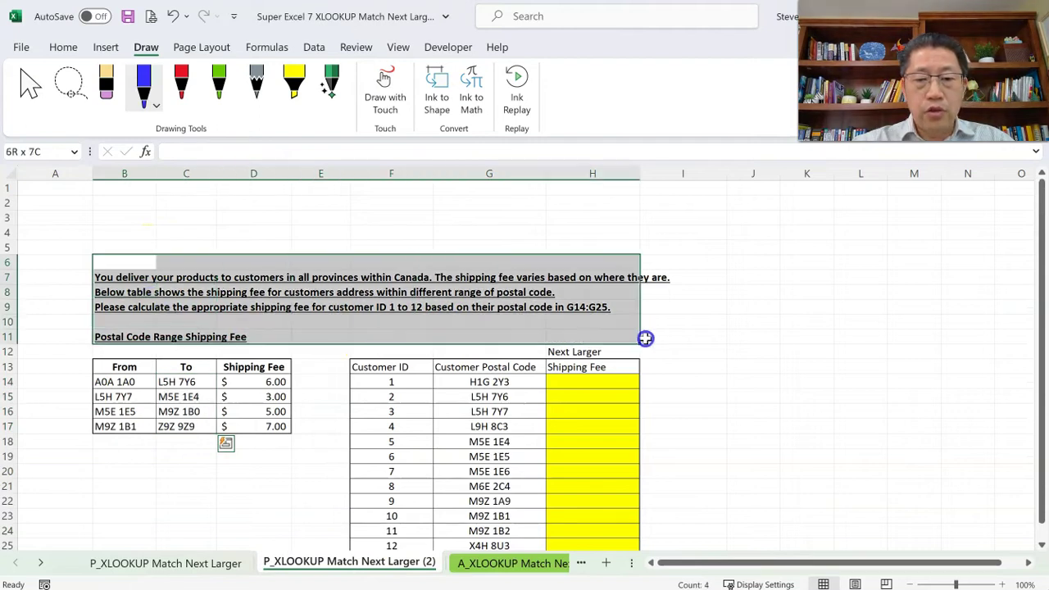
pyautogui.press('Delete')
pyautogui.click(753, 426)
pyautogui.click(1042, 545)
pyautogui.click(1041, 545)
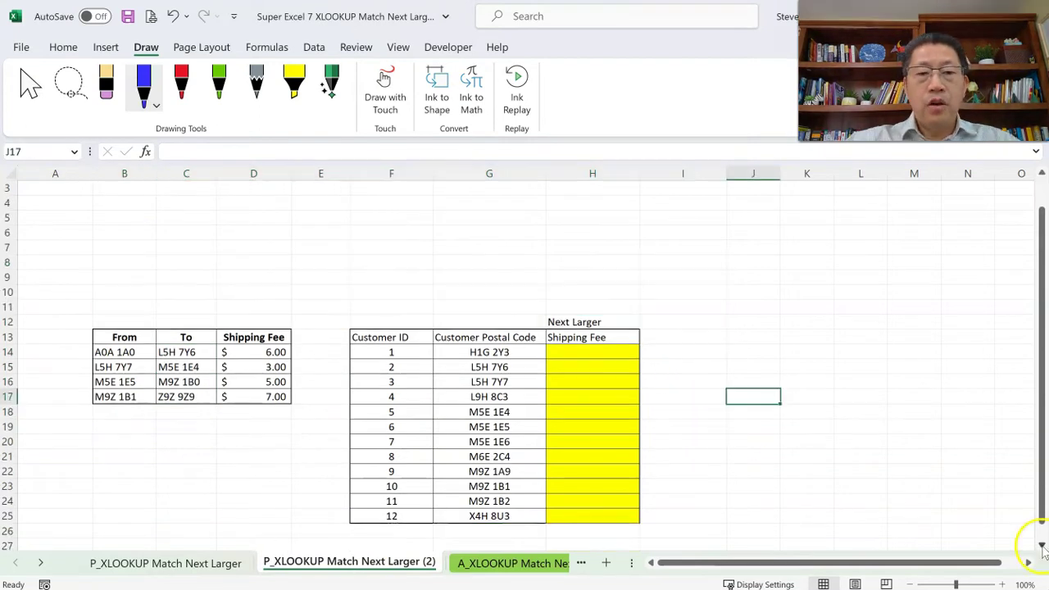
# Step: Circle H14 in blue ink and handwrite "=xlookup(" in the cleared space above the tables
pyautogui.moveTo(579, 345)
pyautogui.mouseDown()
pyautogui.moveTo(614, 358)
pyautogui.moveTo(625, 344)
pyautogui.mouseUp()
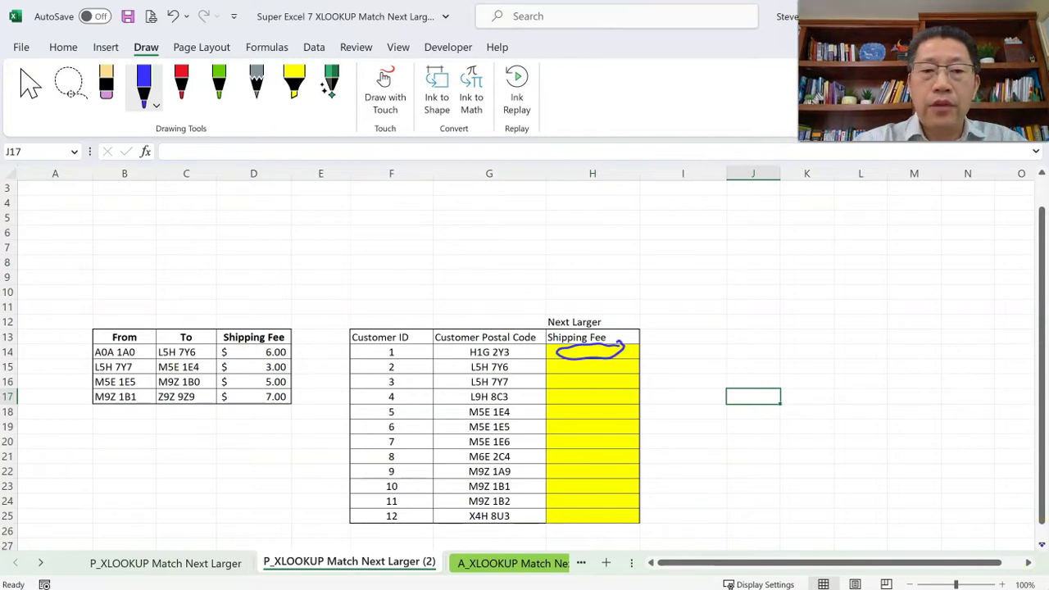
pyautogui.moveTo(252, 258); pyautogui.dragTo(264, 257)
pyautogui.moveTo(275, 241)
pyautogui.mouseDown()
pyautogui.moveTo(288, 261)
pyautogui.moveTo(274, 261)
pyautogui.moveTo(312, 244)
pyautogui.mouseUp()
pyautogui.moveTo(324, 243); pyautogui.dragTo(331, 262)
pyautogui.moveTo(331, 248); pyautogui.dragTo(342, 259)
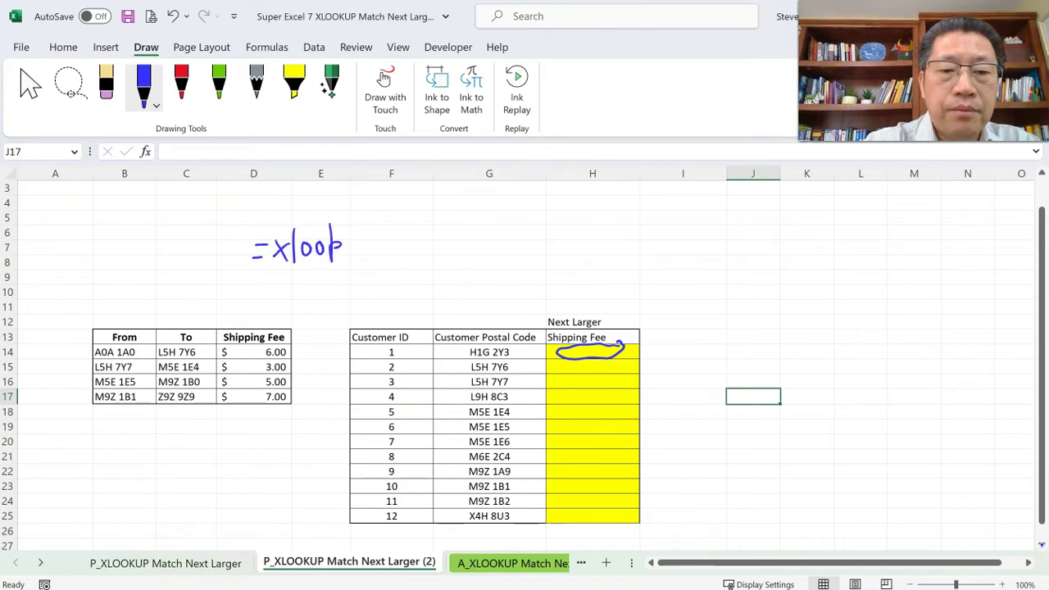
pyautogui.moveTo(387, 226); pyautogui.dragTo(392, 223)
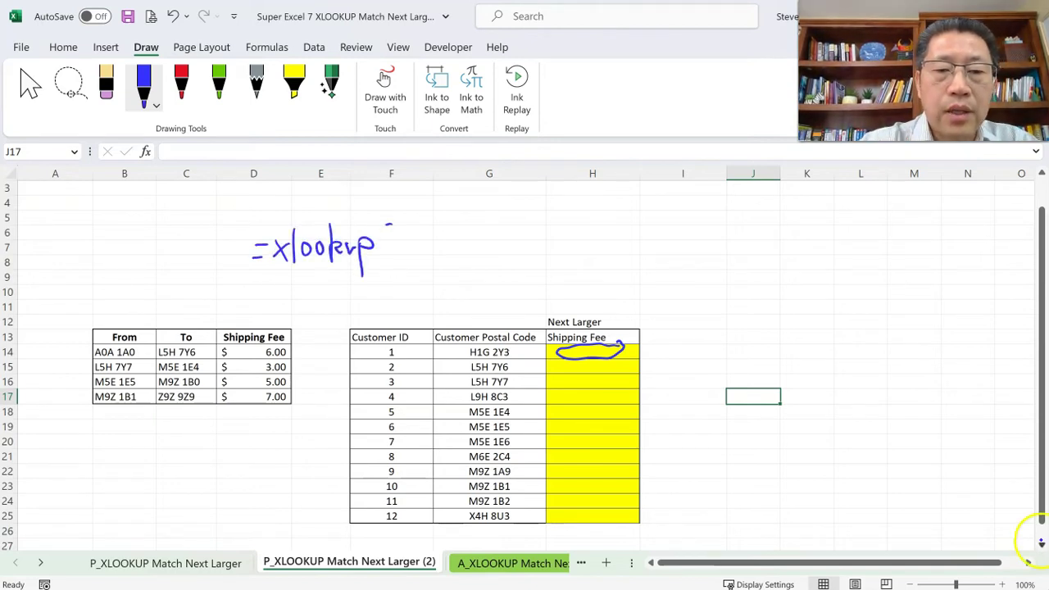
# Step: Draw six comma-separated argument blanks in blue ink after the opening parenthesis, ending with a closing parenthesis
pyautogui.moveTo(403, 264); pyautogui.dragTo(465, 268)
pyautogui.moveTo(476, 266); pyautogui.dragTo(554, 263)
pyautogui.moveTo(557, 274)
pyautogui.mouseDown()
pyautogui.moveTo(552, 283)
pyautogui.moveTo(647, 263)
pyautogui.moveTo(651, 283)
pyautogui.moveTo(825, 259)
pyautogui.moveTo(841, 281)
pyautogui.moveTo(915, 259)
pyautogui.mouseUp()
pyautogui.moveTo(921, 210)
pyautogui.mouseDown()
pyautogui.moveTo(939, 236)
pyautogui.moveTo(918, 278)
pyautogui.mouseUp()
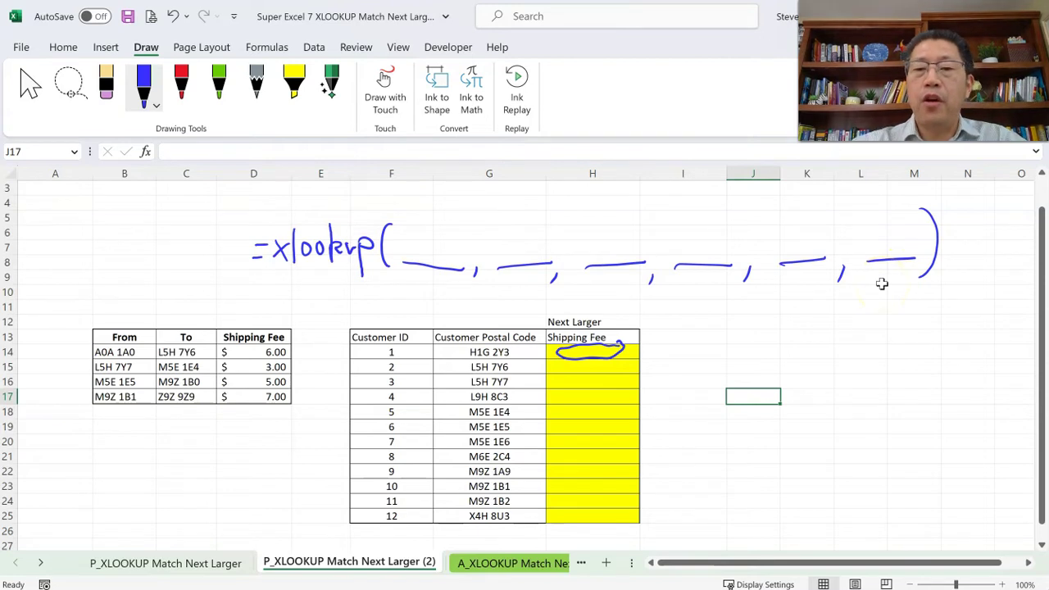
# Step: Remove the sixth blank with its comma and draw the closing parenthesis after the fifth blank
pyautogui.hotkey('ctrl', 'z')
pyautogui.hotkey('ctrl', 'z')
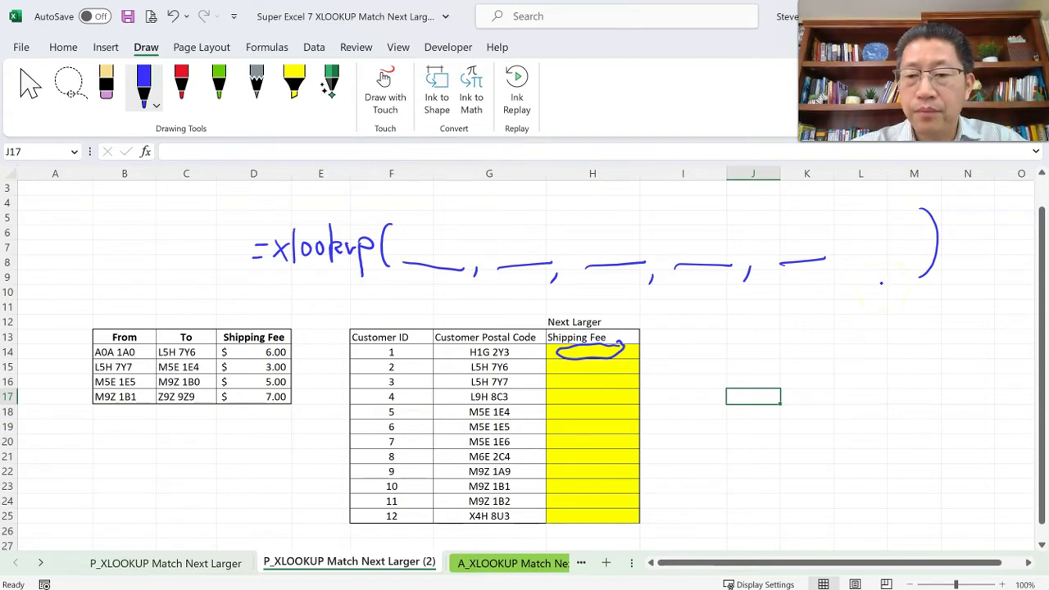
pyautogui.hotkey('ctrl', 'z')
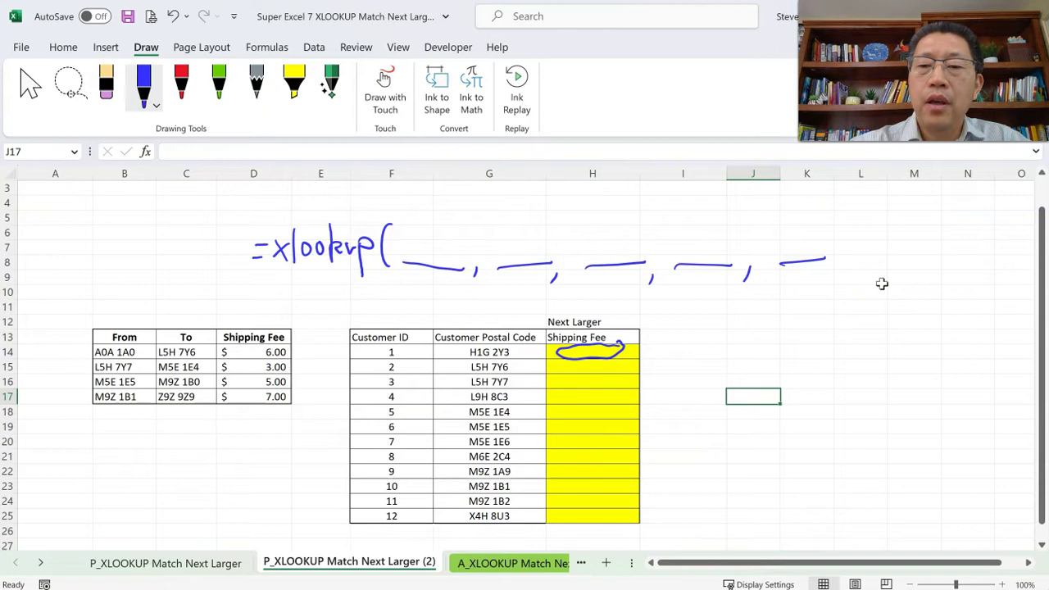
pyautogui.moveTo(832, 217); pyautogui.dragTo(829, 271)
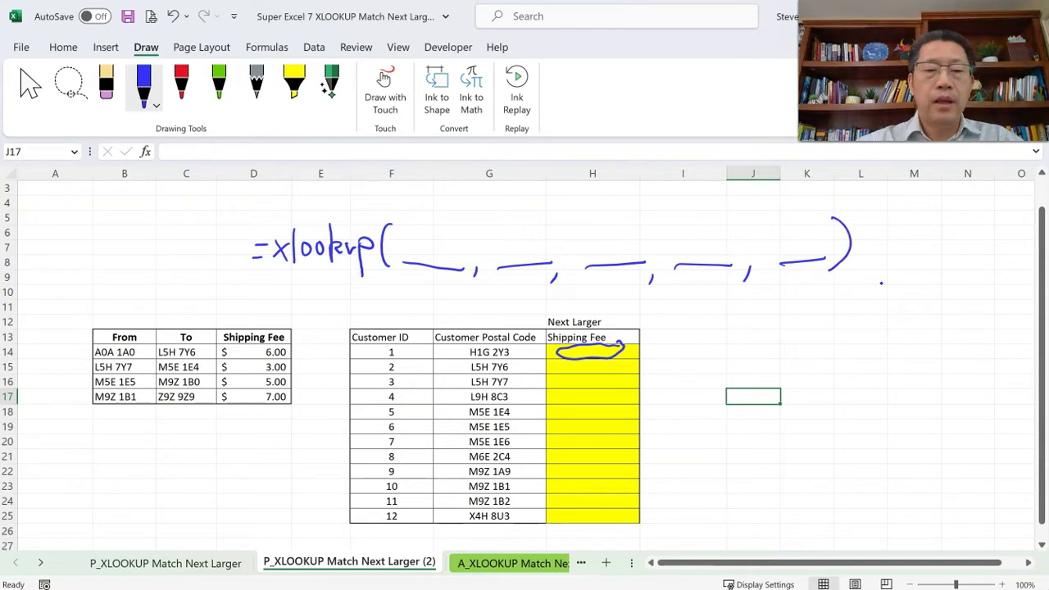
# Step: In red ink, mark H1G 2Y3 as the first argument and box the To column C14:C17 as the second
pyautogui.click(181, 82)
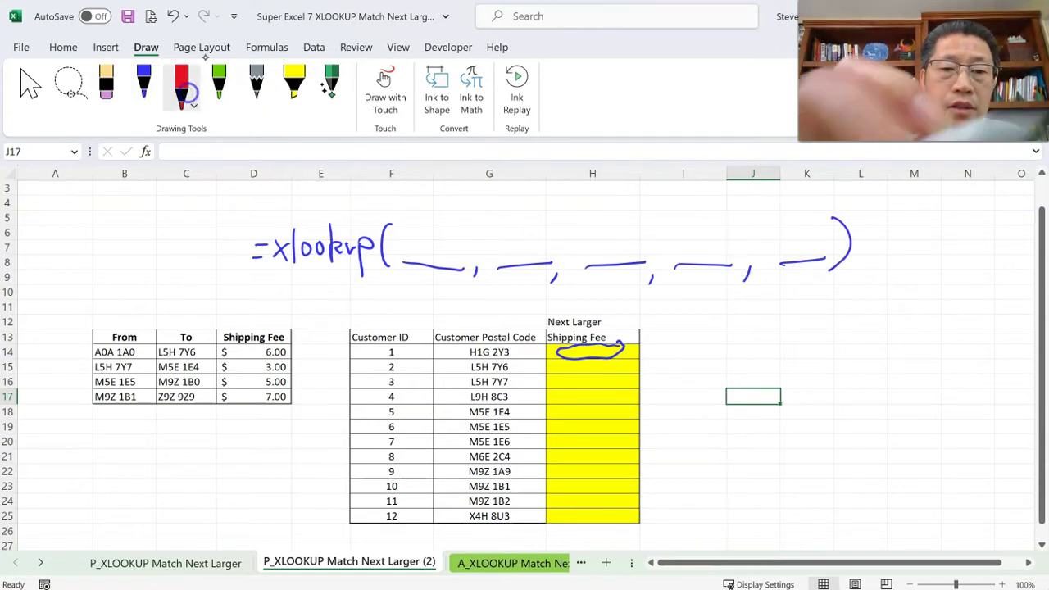
pyautogui.moveTo(432, 226); pyautogui.dragTo(427, 232)
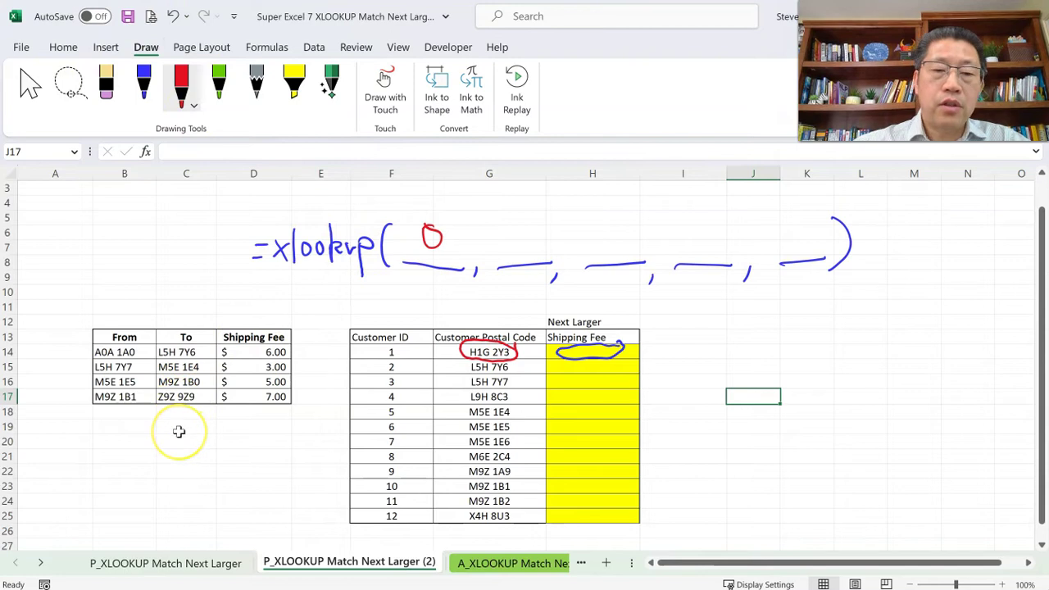
pyautogui.moveTo(511, 211); pyautogui.dragTo(538, 255)
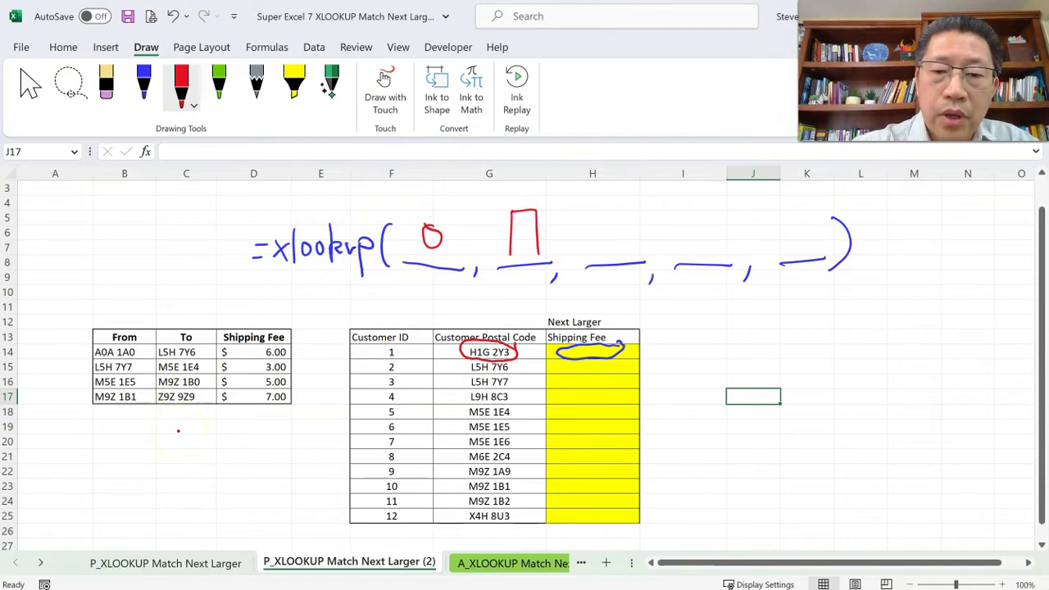
pyautogui.moveTo(155, 340)
pyautogui.mouseDown()
pyautogui.moveTo(215, 410)
pyautogui.moveTo(155, 406)
pyautogui.moveTo(213, 410)
pyautogui.mouseUp()
# Step: In green ink, sketch a column above the third blank and box the shipping fees in D14:D17 to match
pyautogui.click(218, 82)
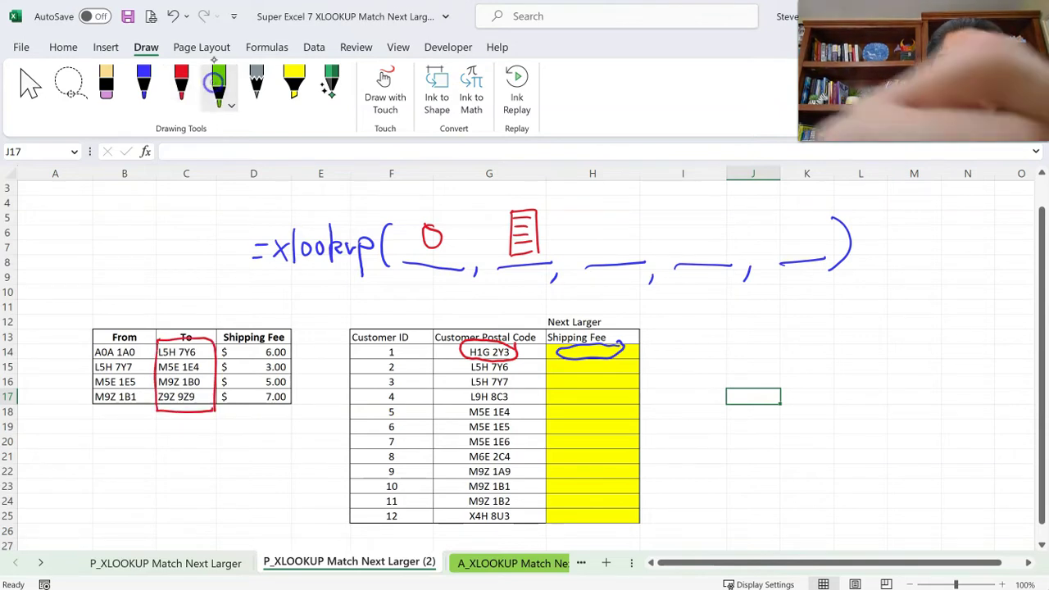
pyautogui.moveTo(599, 212)
pyautogui.mouseDown()
pyautogui.moveTo(599, 251)
pyautogui.moveTo(620, 211)
pyautogui.mouseUp()
pyautogui.moveTo(622, 251); pyautogui.dragTo(599, 252)
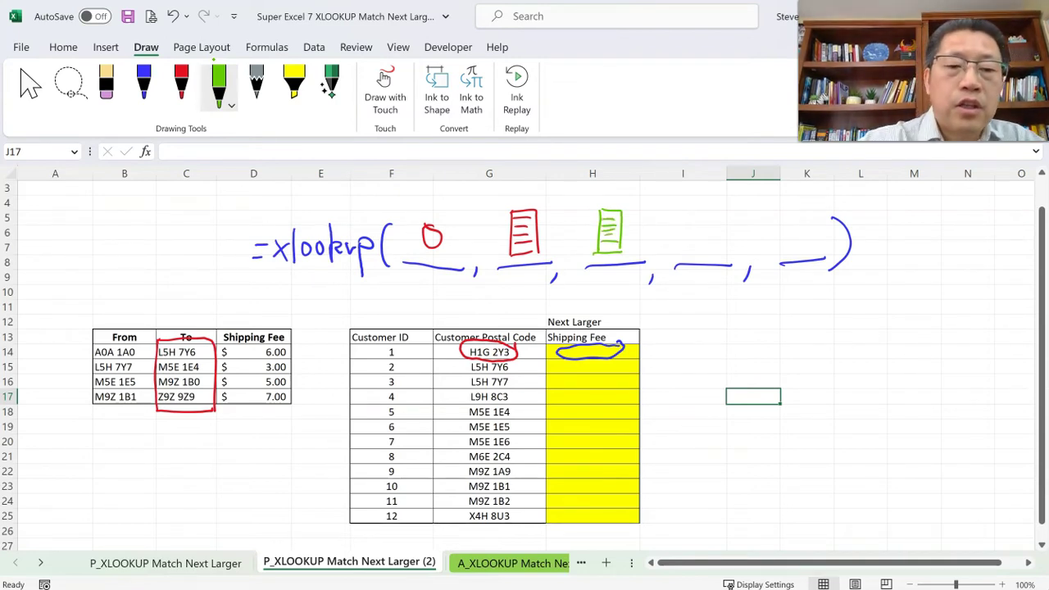
pyautogui.moveTo(220, 354)
pyautogui.mouseDown()
pyautogui.moveTo(269, 410)
pyautogui.moveTo(288, 408)
pyautogui.mouseUp()
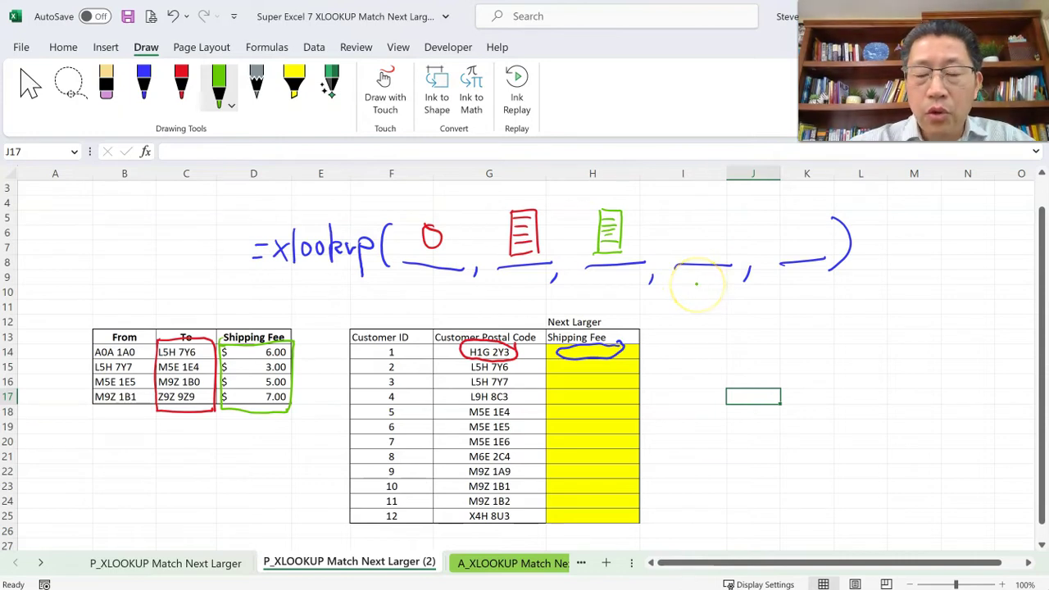
# Step: Remove the fourth argument's blank line and handwrite the match mode options 0, -1, 1 and 2 in red above the fifth
pyautogui.hotkey('ctrl', 'z')
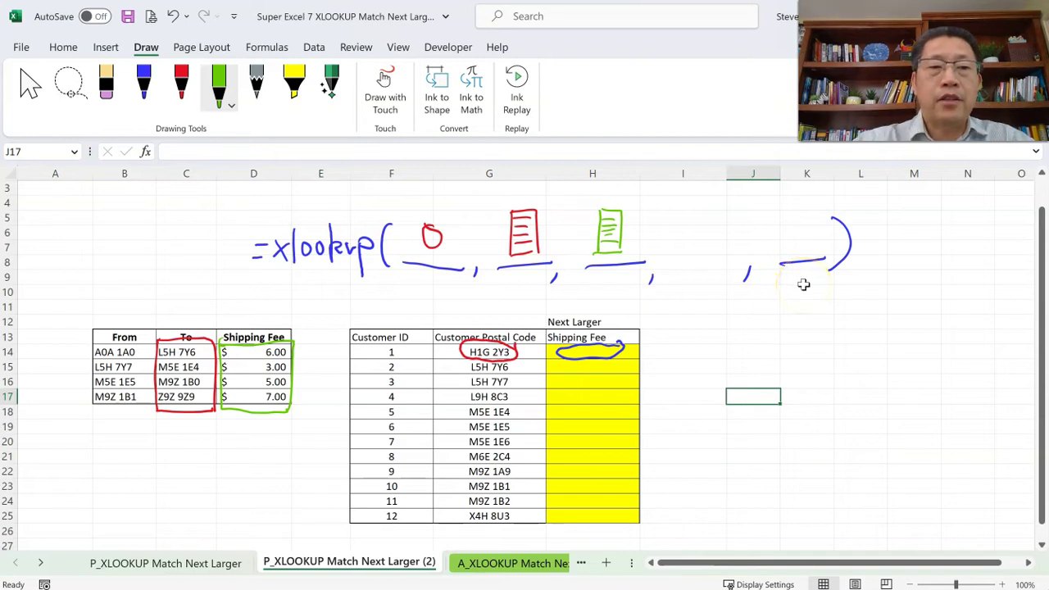
pyautogui.click(181, 81)
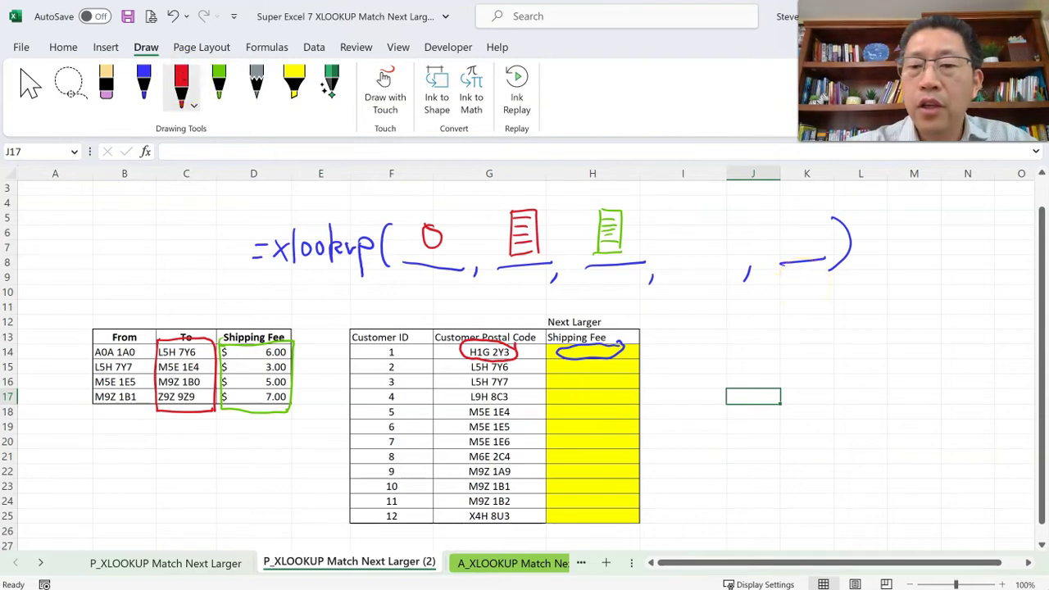
pyautogui.moveTo(797, 198); pyautogui.dragTo(799, 256)
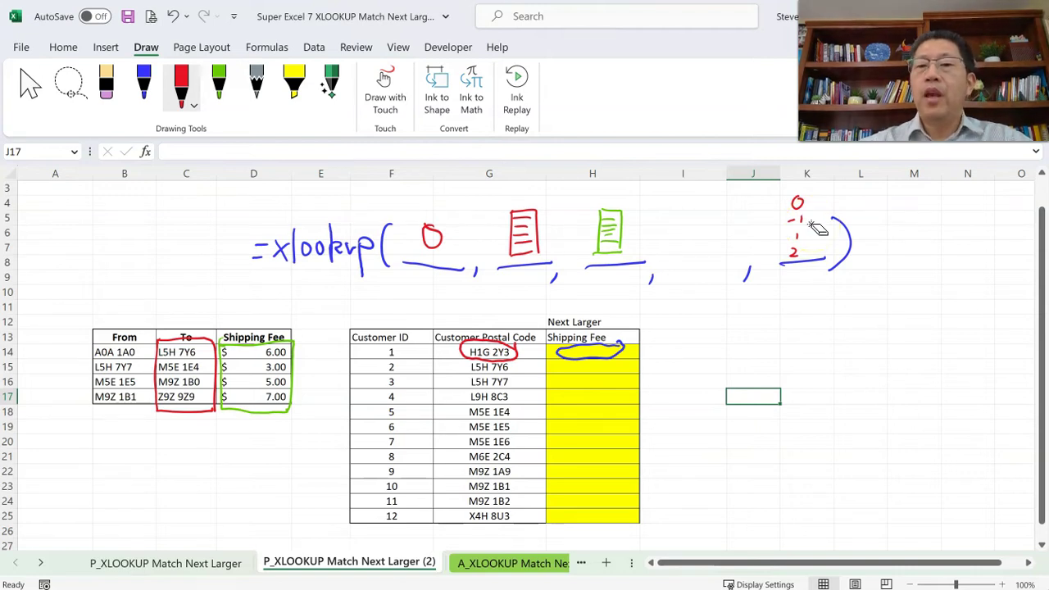
# Step: Replace the handwritten match mode options above the fifth blank with a red 1
pyautogui.moveTo(797, 202)
pyautogui.mouseDown()
pyautogui.moveTo(793, 253)
pyautogui.moveTo(799, 244)
pyautogui.mouseUp()
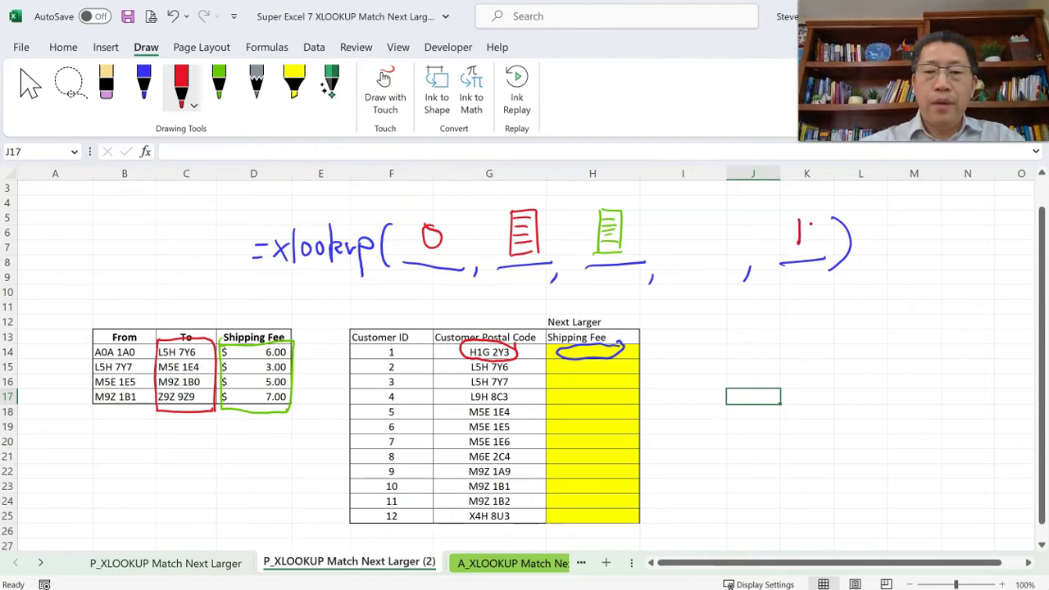
pyautogui.click(792, 213)
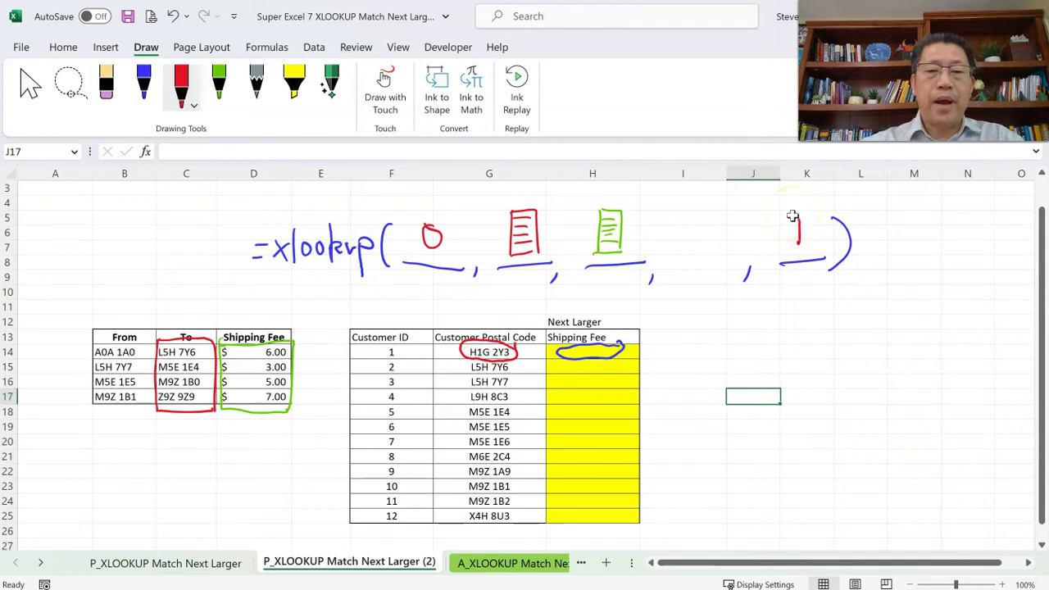
pyautogui.moveTo(791, 270); pyautogui.dragTo(798, 254)
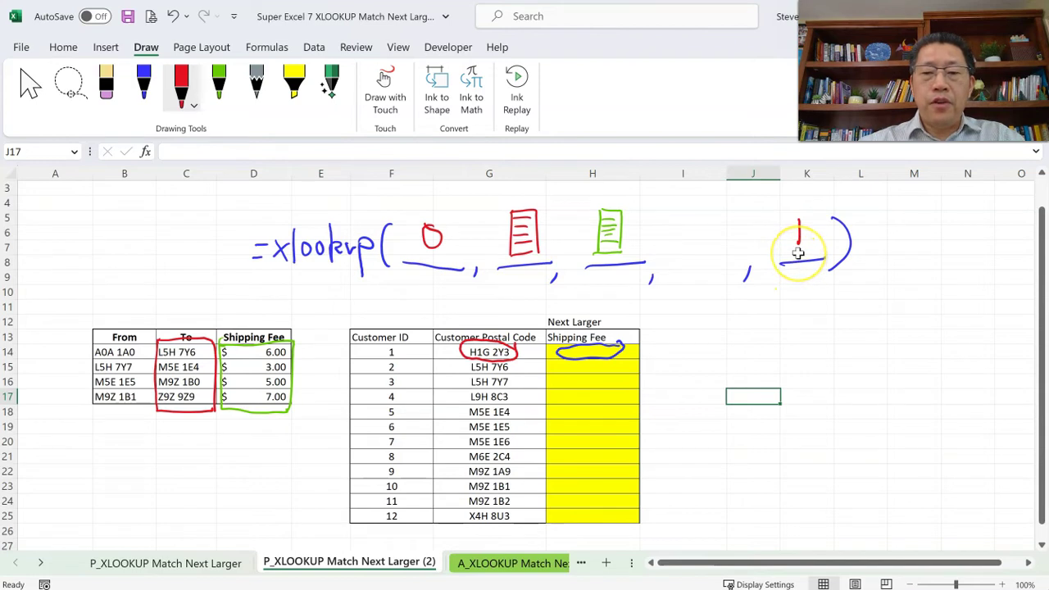
pyautogui.moveTo(430, 233); pyautogui.dragTo(440, 243)
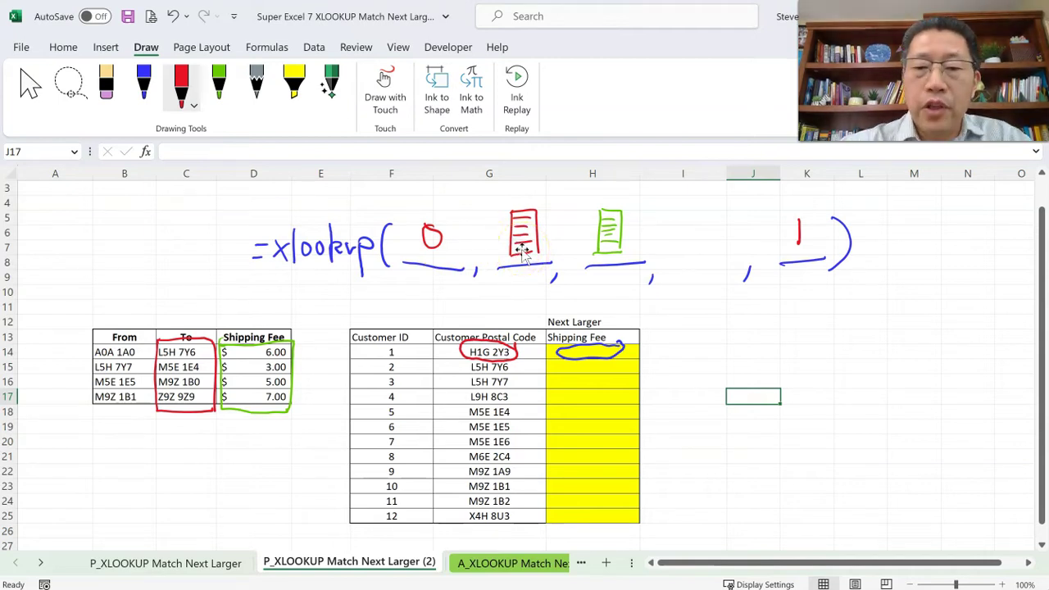
# Step: Handwrite "Exactly" and "Next larger item" in red on two lines below the fifth argument
pyautogui.scroll(1, 500, 182)
pyautogui.moveTo(742, 339)
pyautogui.mouseDown()
pyautogui.moveTo(742, 365)
pyautogui.moveTo(741, 352)
pyautogui.moveTo(760, 361)
pyautogui.mouseUp()
pyautogui.moveTo(760, 347)
pyautogui.mouseDown()
pyautogui.moveTo(748, 360)
pyautogui.moveTo(797, 361)
pyautogui.mouseUp()
pyautogui.moveTo(791, 347); pyautogui.dragTo(804, 346)
pyautogui.moveTo(806, 336)
pyautogui.mouseDown()
pyautogui.moveTo(808, 361)
pyautogui.moveTo(816, 359)
pyautogui.mouseUp()
pyautogui.moveTo(821, 347); pyautogui.dragTo(815, 370)
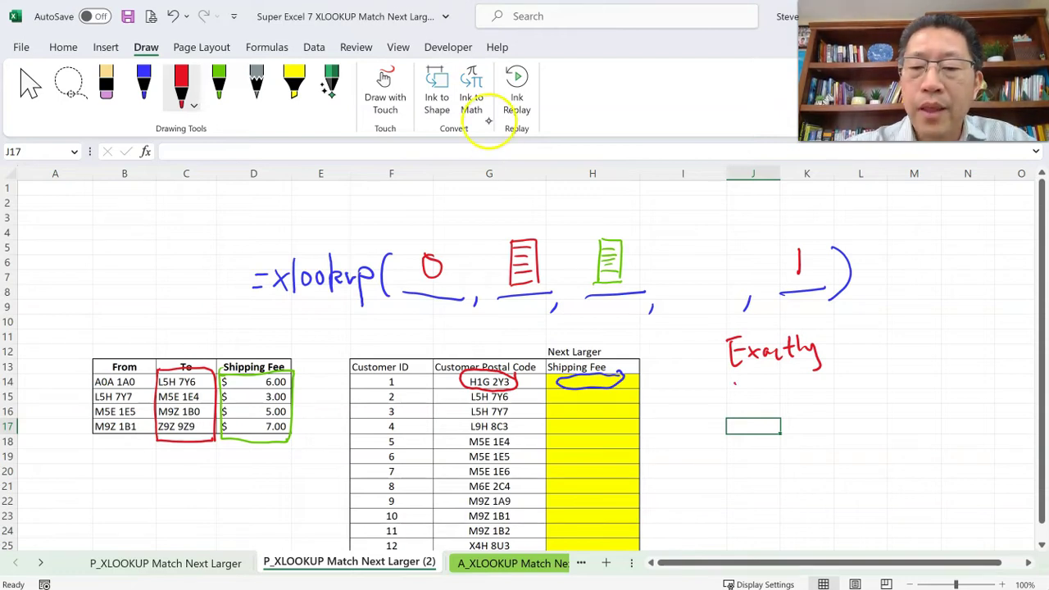
pyautogui.moveTo(777, 377)
pyautogui.mouseDown()
pyautogui.moveTo(780, 399)
pyautogui.moveTo(802, 400)
pyautogui.mouseUp()
pyautogui.moveTo(808, 392); pyautogui.dragTo(816, 391)
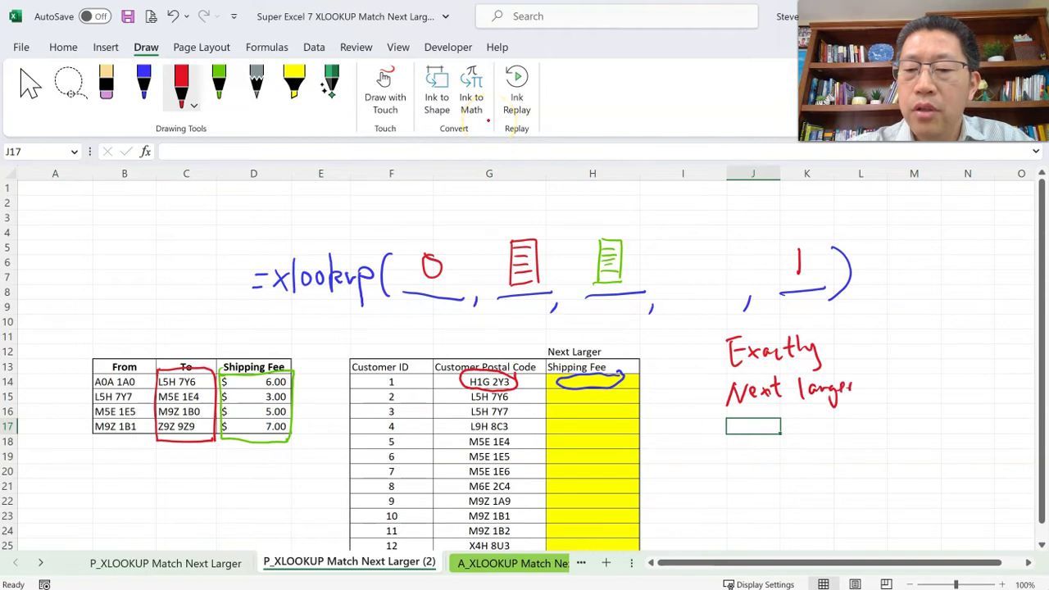
pyautogui.moveTo(902, 391); pyautogui.dragTo(927, 395)
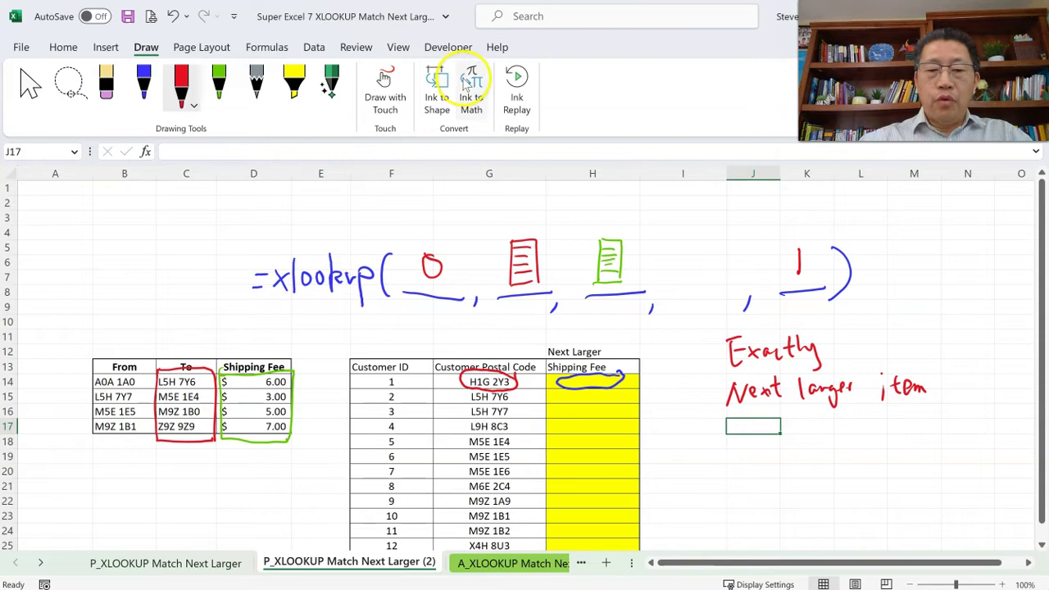
# Step: Review the text sort order from 0 to Z on the A_XLOOKUP Match Next Larger sheet, then return to P_XLOOKUP Match Next Larger (2)
pyautogui.scroll(-1, 459, 386)
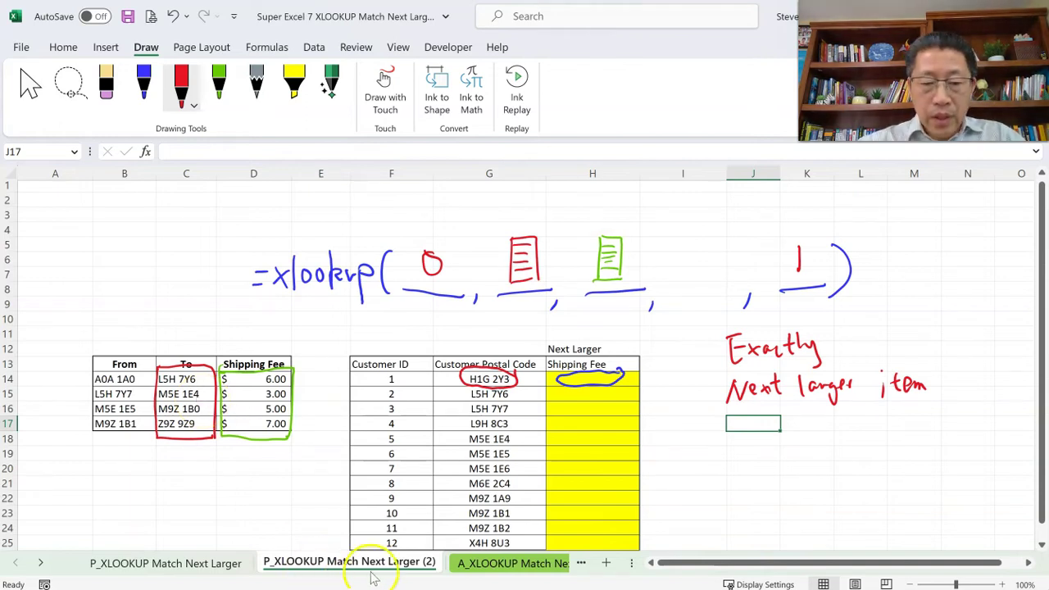
pyautogui.click(492, 569)
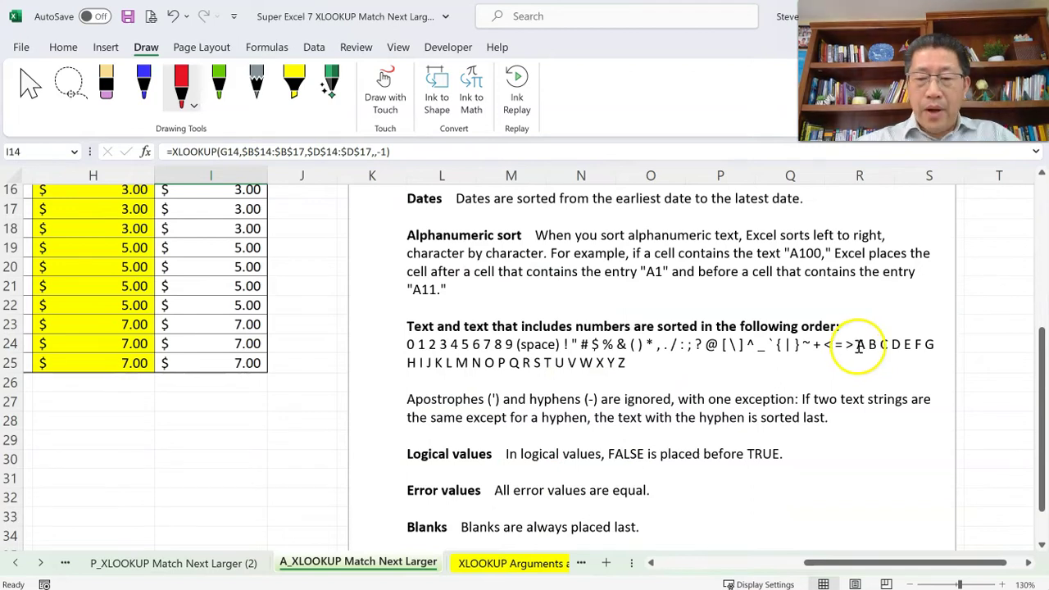
pyautogui.click(856, 346)
pyautogui.moveTo(856, 346); pyautogui.dragTo(911, 354)
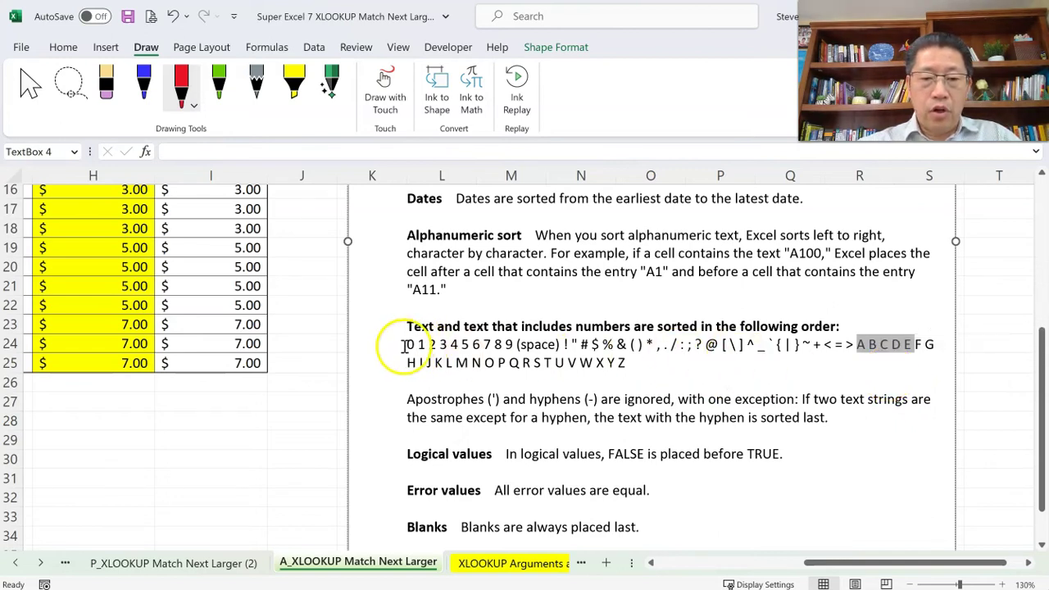
pyautogui.moveTo(408, 344); pyautogui.dragTo(637, 362)
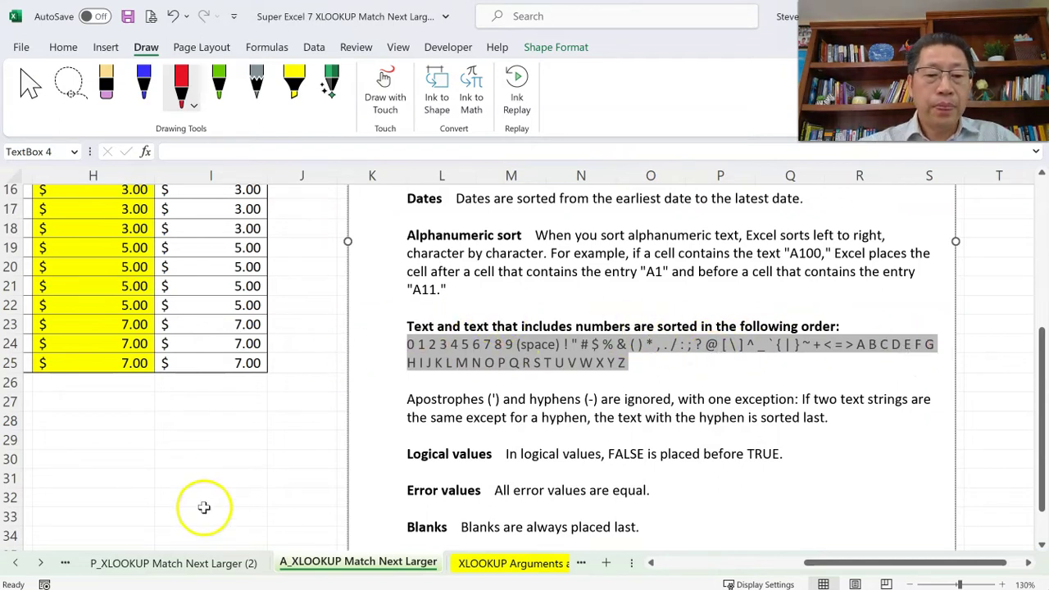
pyautogui.click(173, 564)
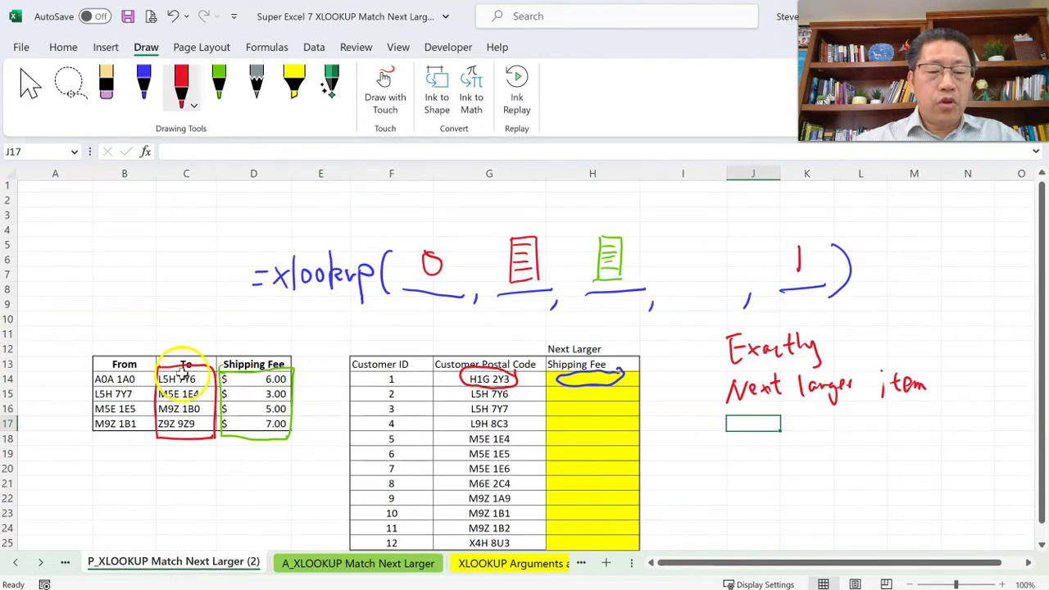
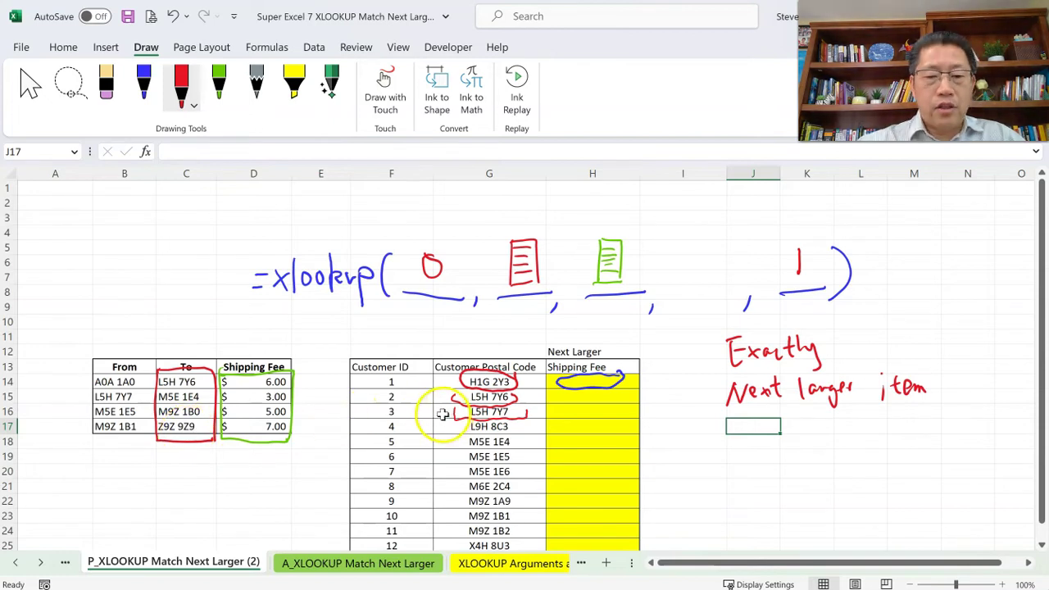
# Step: Mark customer postal codes L5H 7Y7 and L9H 8C3 in red, highlighting their range in B15:C15 and the To column
pyautogui.moveTo(482, 417)
pyautogui.mouseDown()
pyautogui.moveTo(508, 416)
pyautogui.moveTo(499, 429)
pyautogui.moveTo(459, 414)
pyautogui.mouseUp()
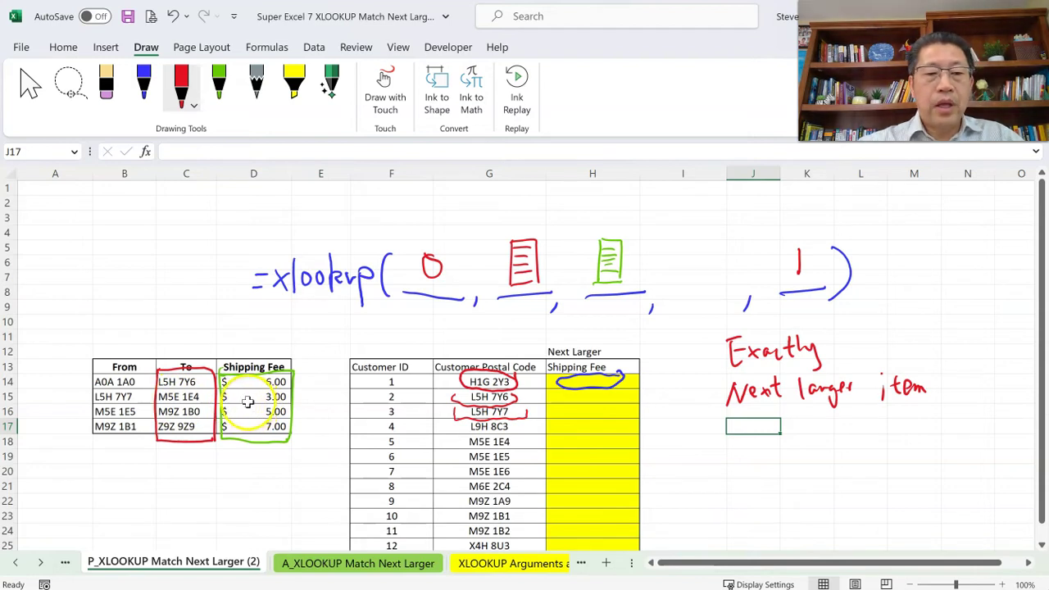
pyautogui.click(105, 397)
pyautogui.moveTo(143, 394); pyautogui.dragTo(164, 395)
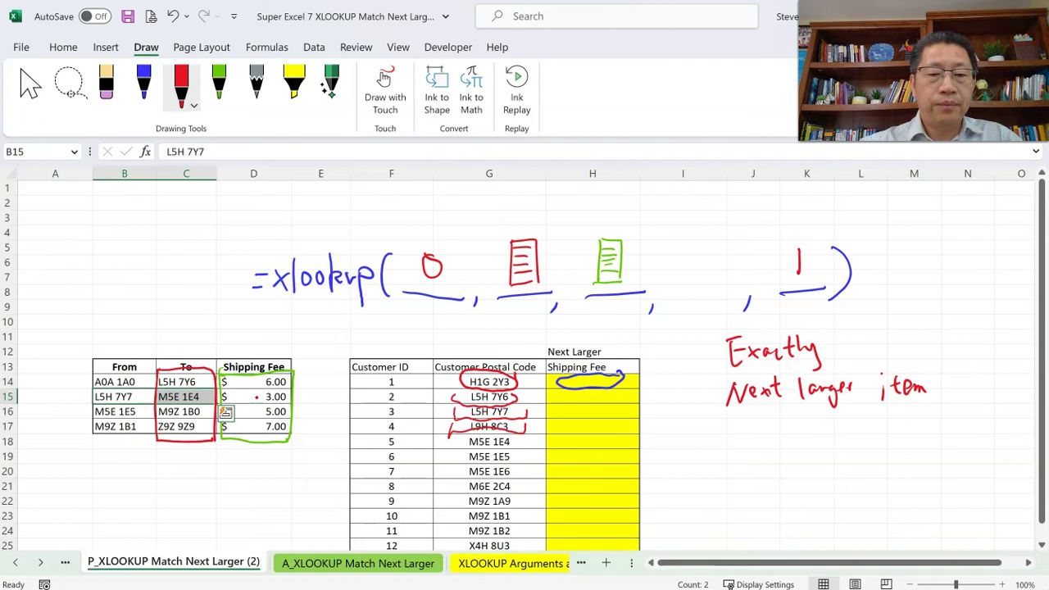
pyautogui.click(186, 339)
pyautogui.moveTo(186, 339); pyautogui.dragTo(183, 453)
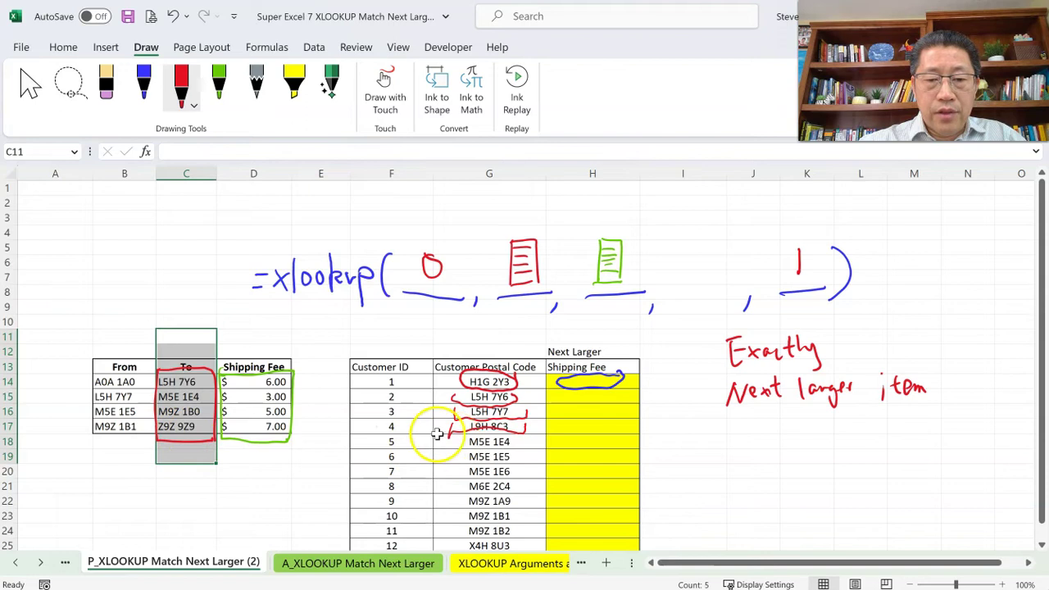
# Step: Mark customer postal code M5E 1E4 in red and highlight its matching range and shipping fee in B15:D15
pyautogui.moveTo(449, 434); pyautogui.dragTo(513, 440)
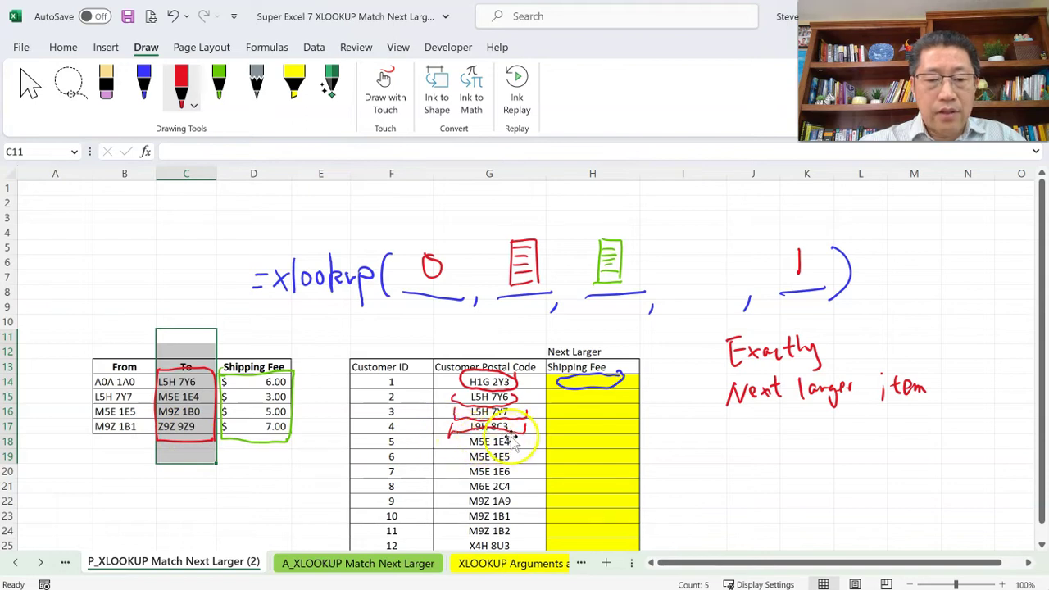
pyautogui.click(187, 397)
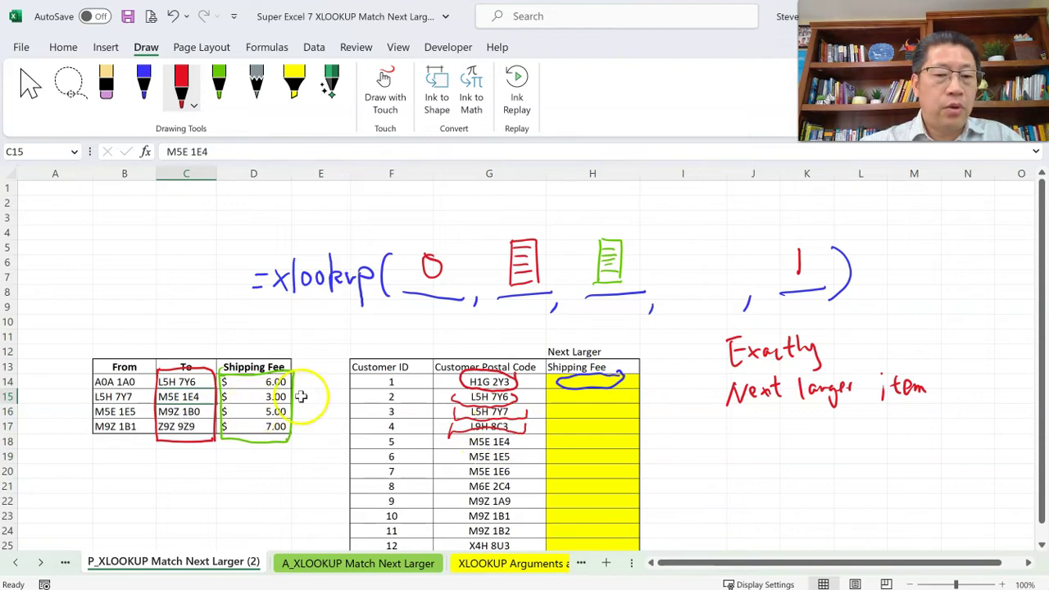
pyautogui.scroll(-1, 302, 397)
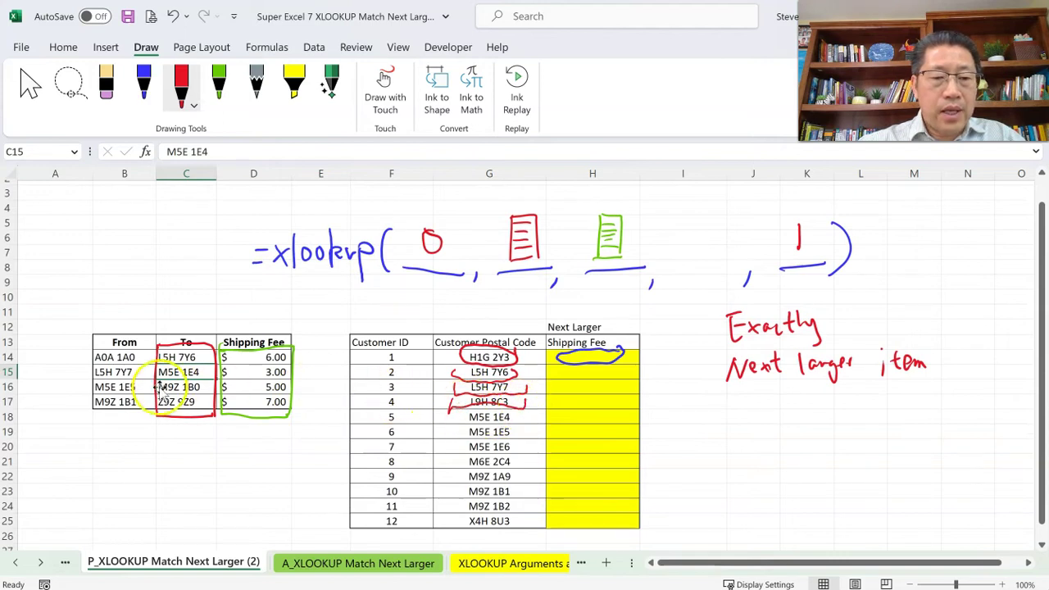
pyautogui.click(115, 372)
pyautogui.moveTo(115, 372); pyautogui.dragTo(245, 374)
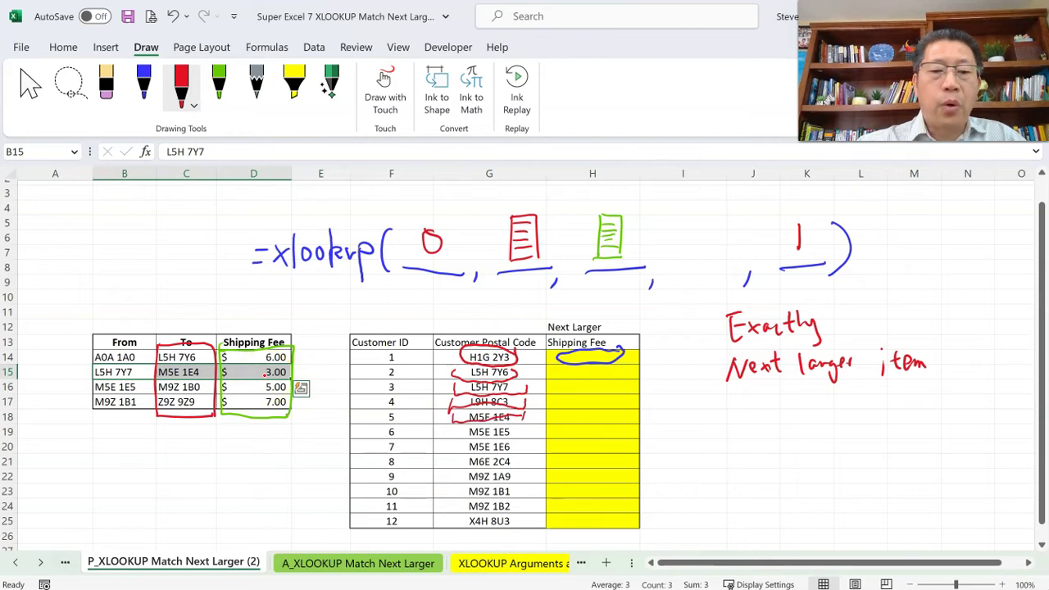
pyautogui.click(185, 372)
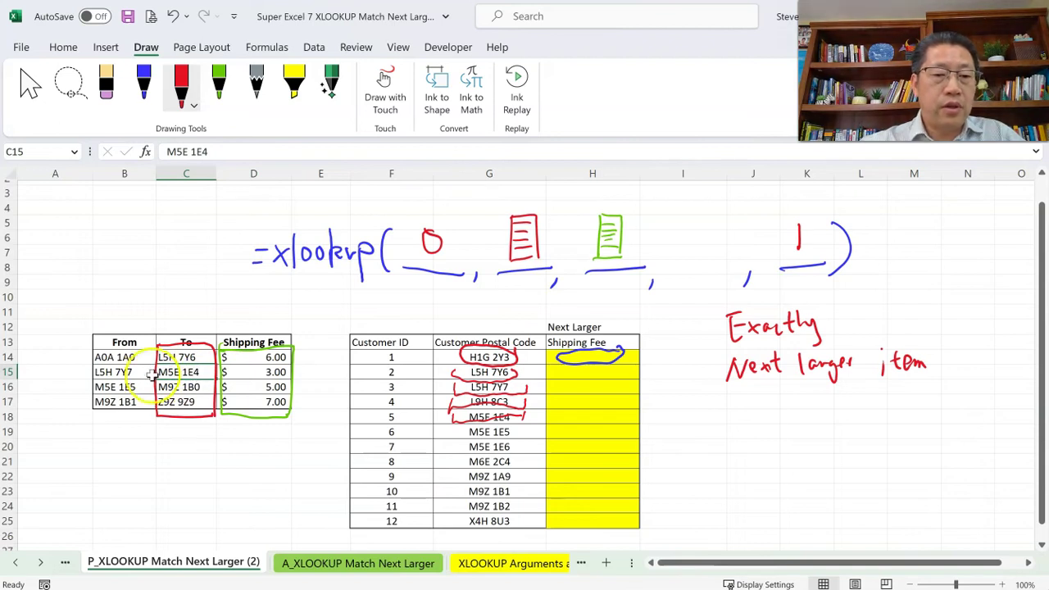
pyautogui.click(119, 372)
pyautogui.moveTo(119, 372); pyautogui.dragTo(233, 370)
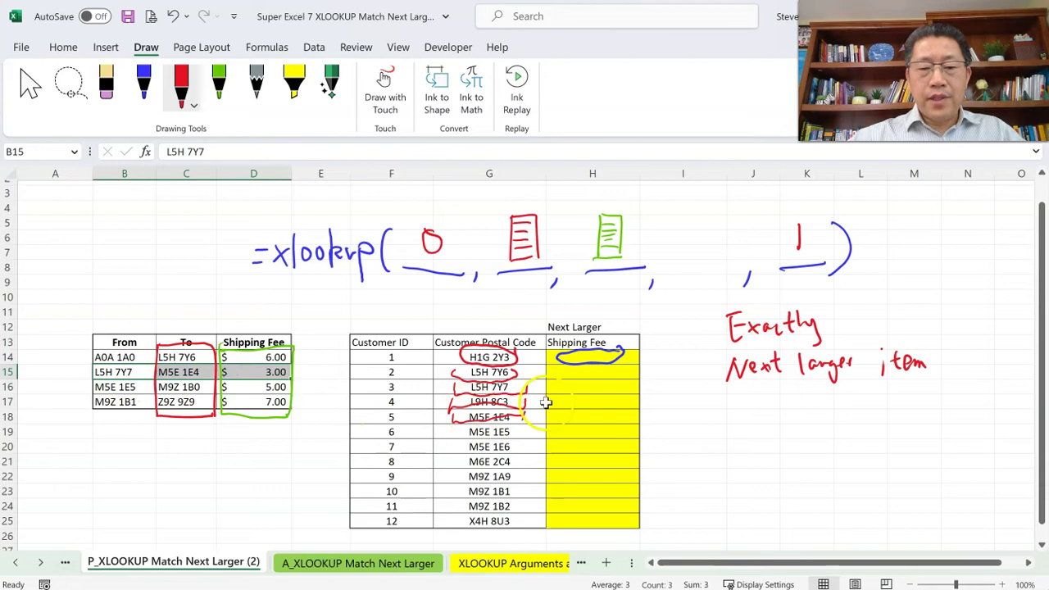
# Step: Examine M5E 1E5 in G19 against the To value and fee in C15:D15 and the match mode 1
pyautogui.click(514, 432)
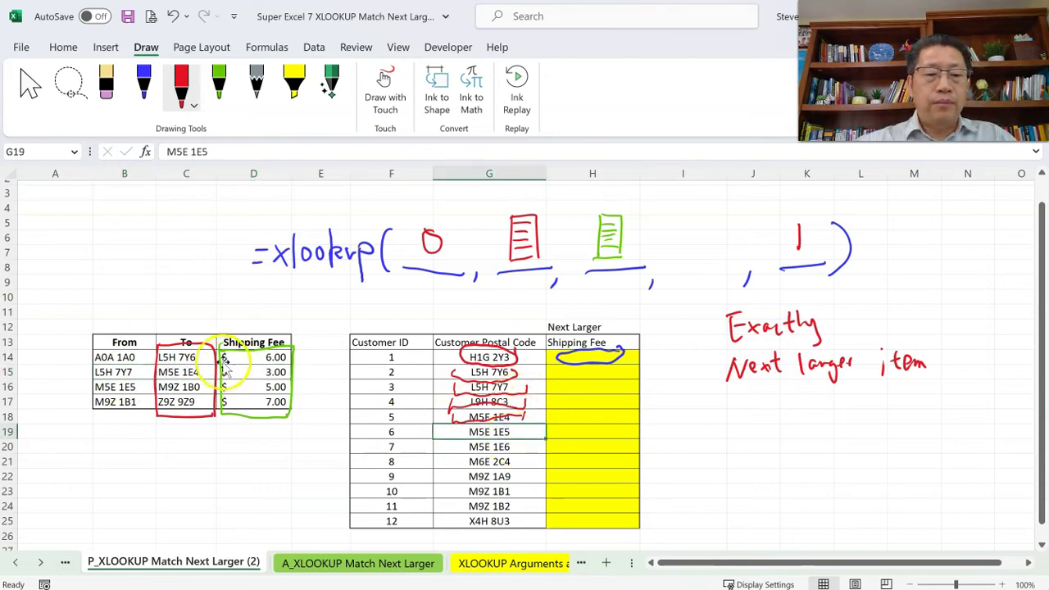
pyautogui.click(182, 373)
pyautogui.moveTo(182, 372); pyautogui.dragTo(250, 372)
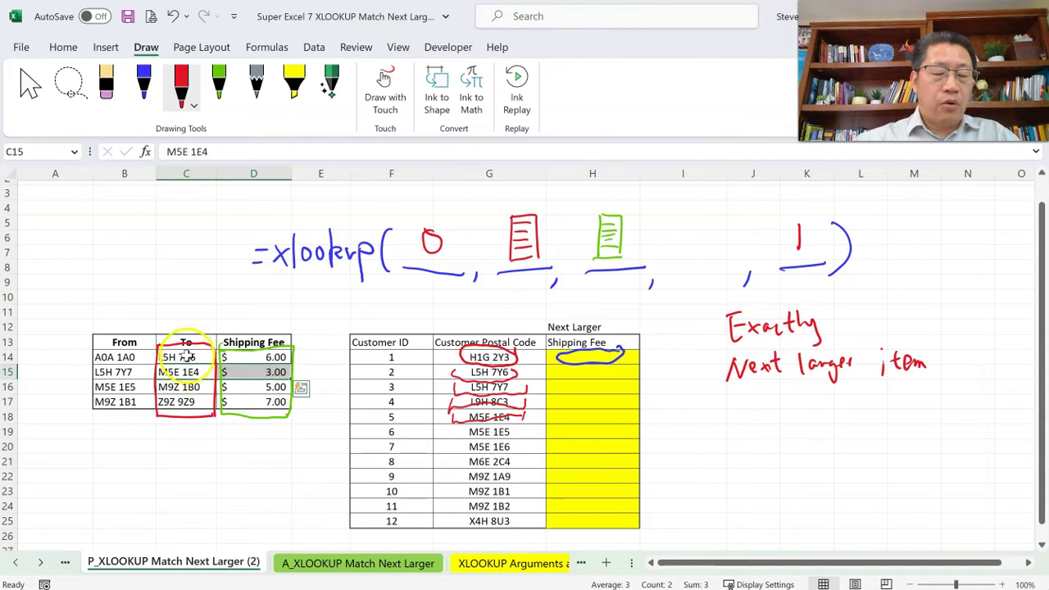
pyautogui.click(794, 267)
pyautogui.moveTo(794, 265); pyautogui.dragTo(807, 250)
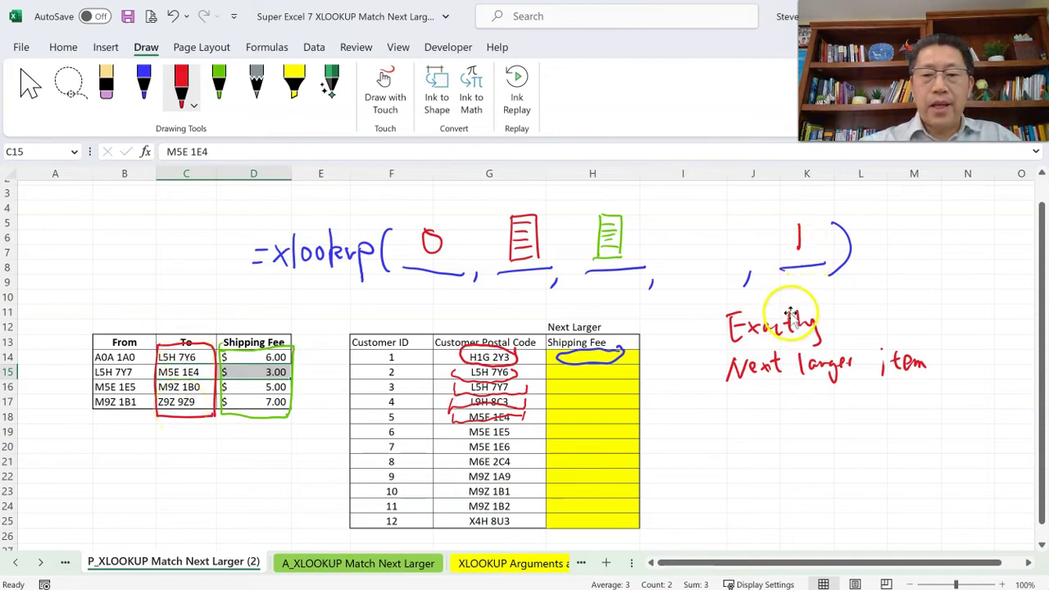
pyautogui.scroll(1, 816, 305)
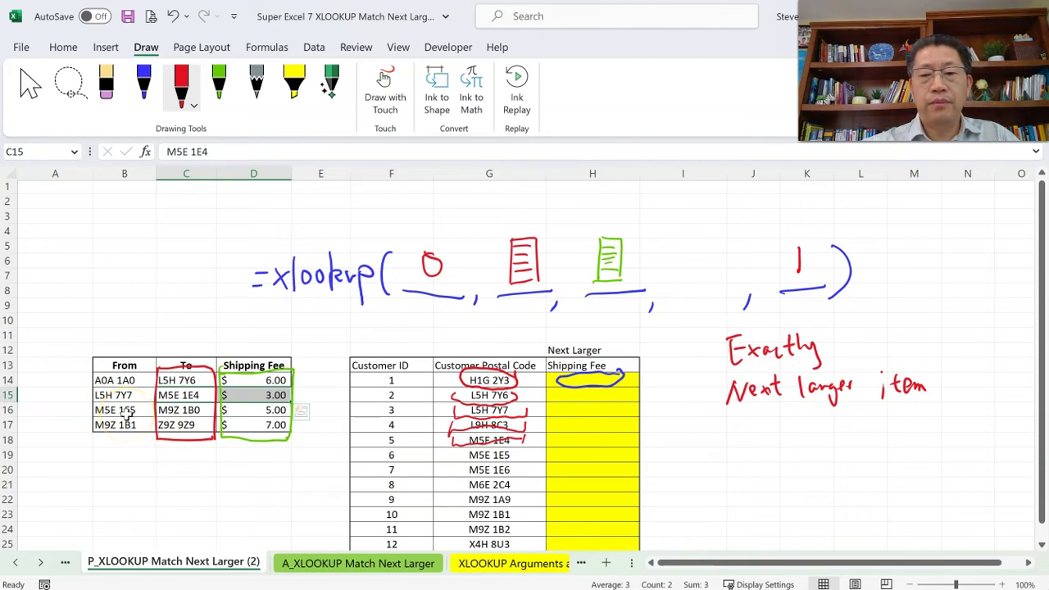
# Step: On the P_XLOOKUP Match Next Larger sheet, start an XLOOKUP formula in H14 with G14 as the lookup value
pyautogui.click(15, 563)
pyautogui.click(164, 562)
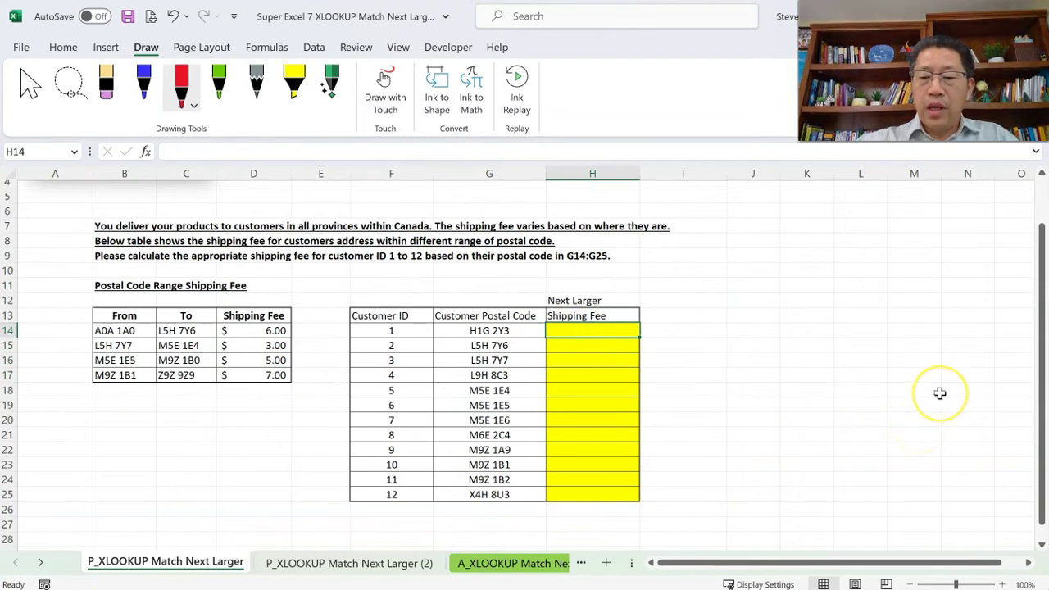
pyautogui.write('=xl')
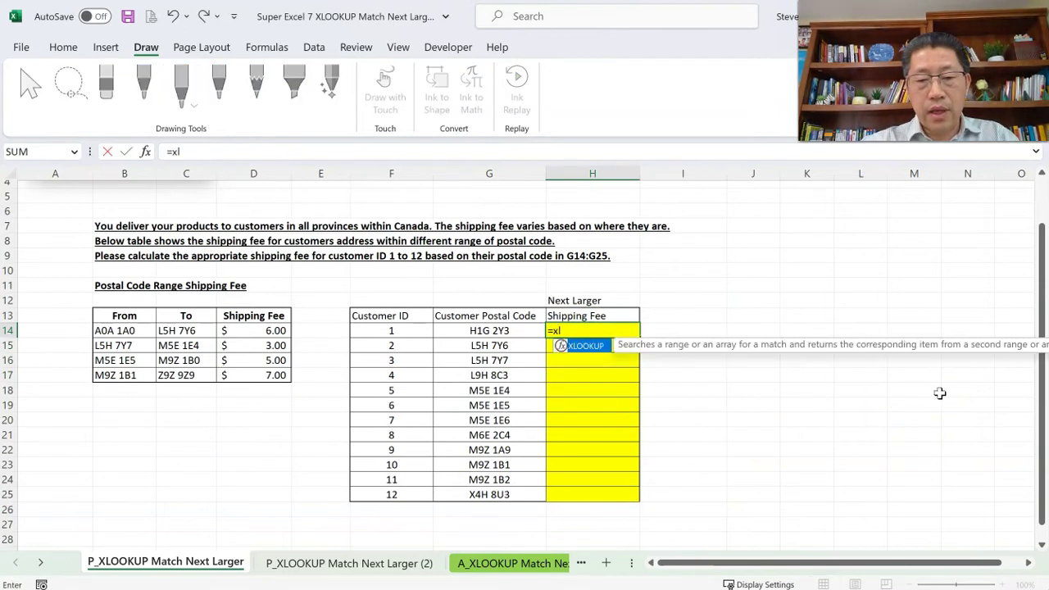
pyautogui.press('Tab')
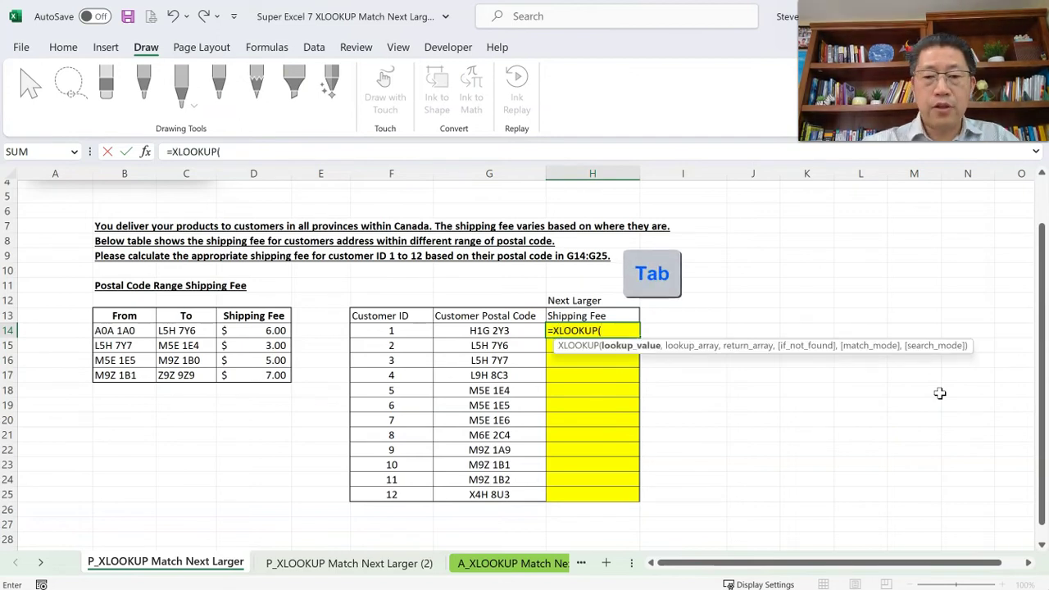
pyautogui.press('Left')
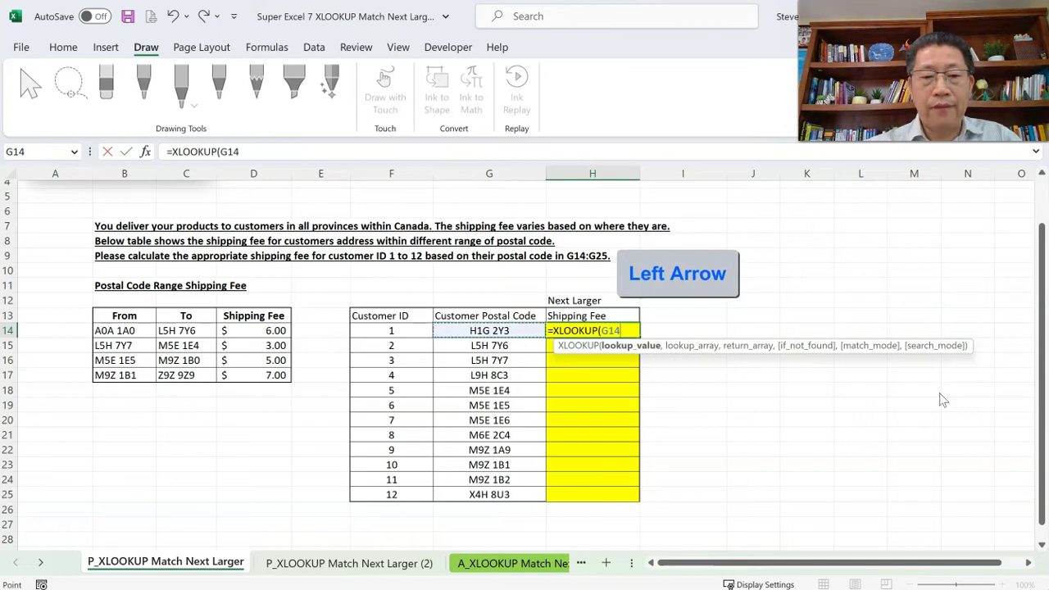
pyautogui.write(',')
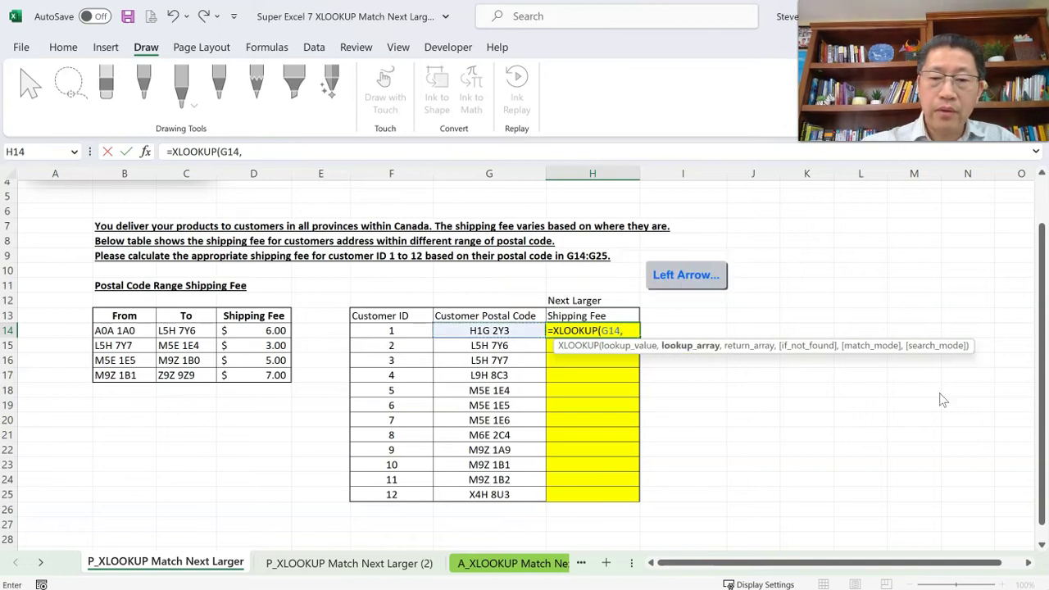
# Step: Set the lookup array to the To column as the absolute range $C$14:$C$17
pyautogui.press('Left')
pyautogui.press('Left')
pyautogui.press('Left')
pyautogui.press('Left')
pyautogui.press('Left')
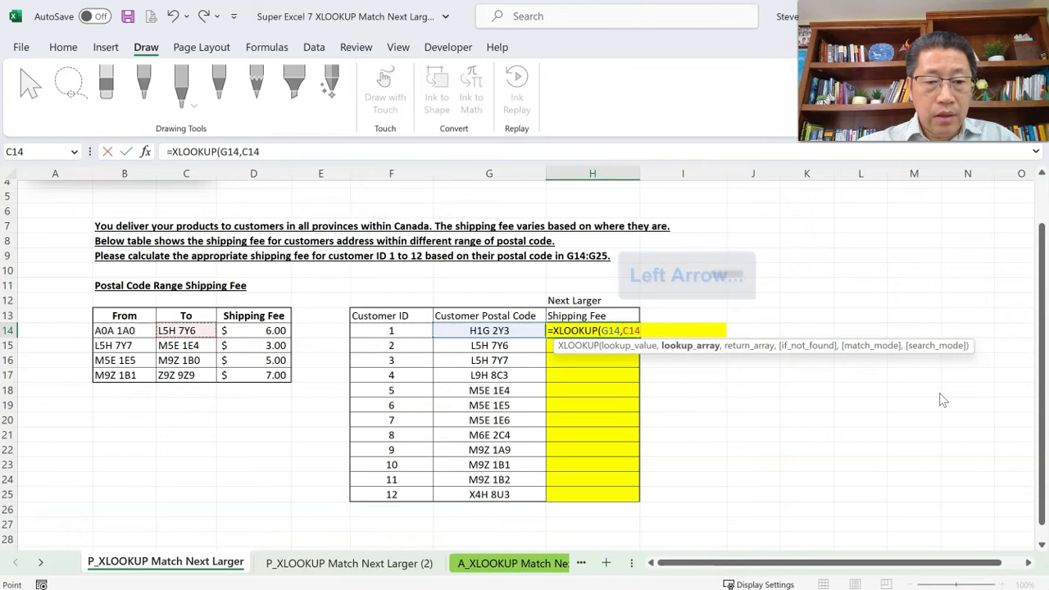
pyautogui.hotkey('shift', 'Down')
pyautogui.hotkey('shift', 'Down')
pyautogui.hotkey('shift', 'Down')
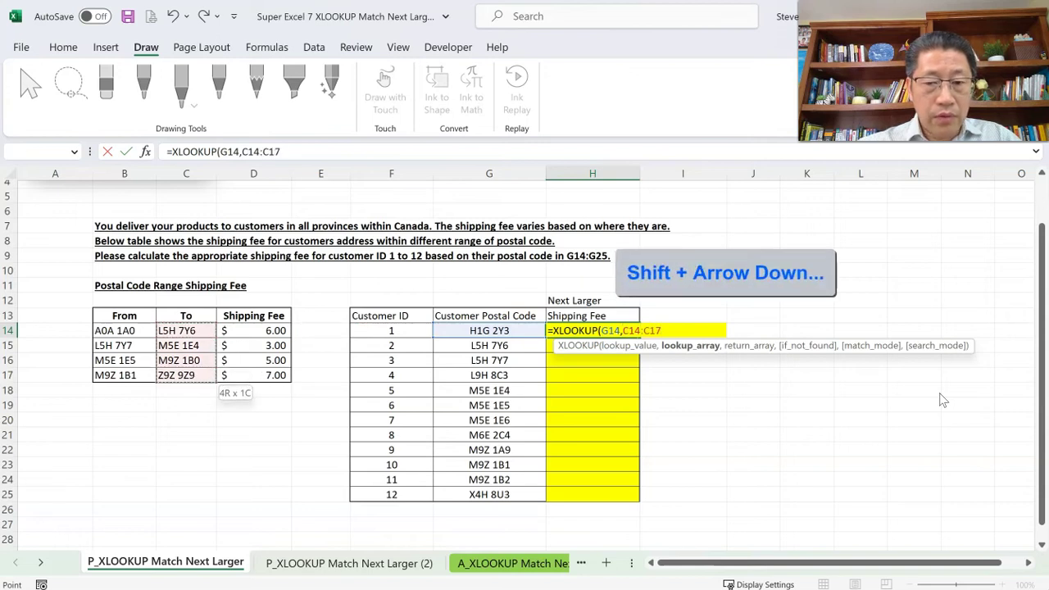
pyautogui.press('F4')
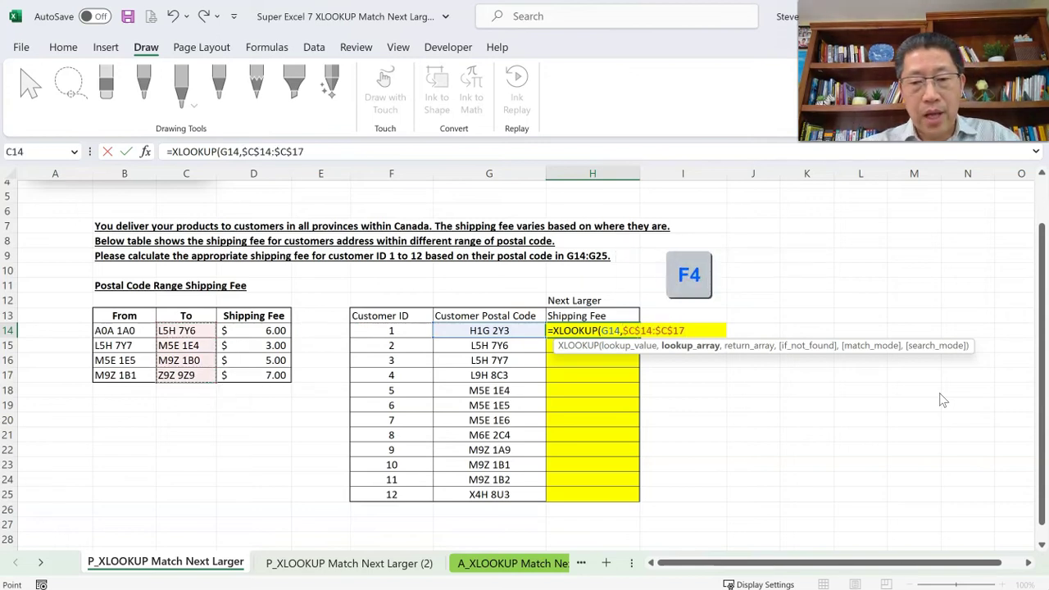
pyautogui.write(',')
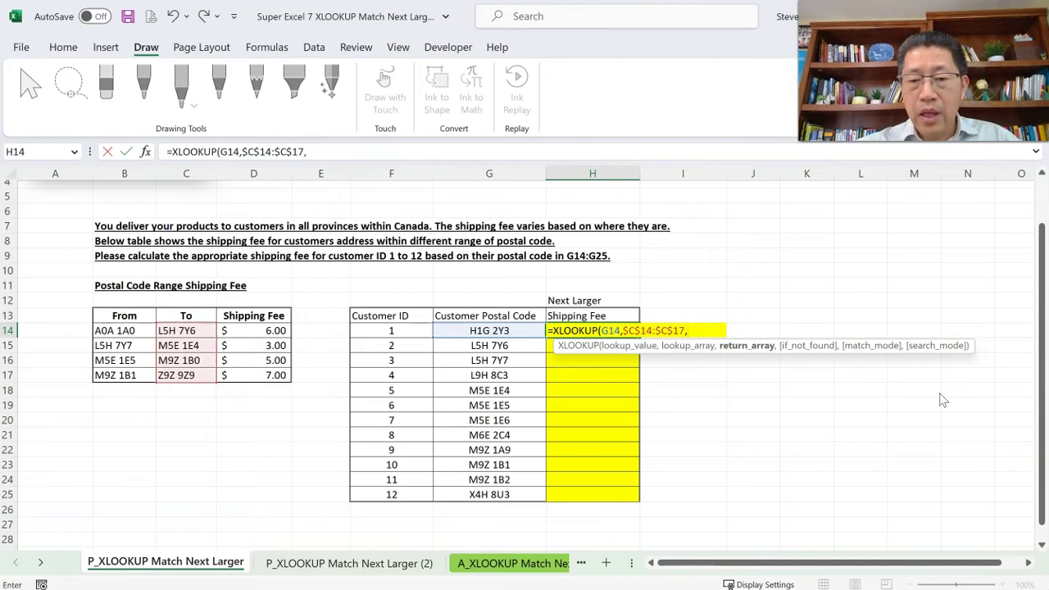
# Step: Set the return array of the H14 formula to the Shipping Fee column as the absolute range $D$14:$D$17
pyautogui.press('Left')
pyautogui.press('Left')
pyautogui.press('Left')
pyautogui.press('Left')
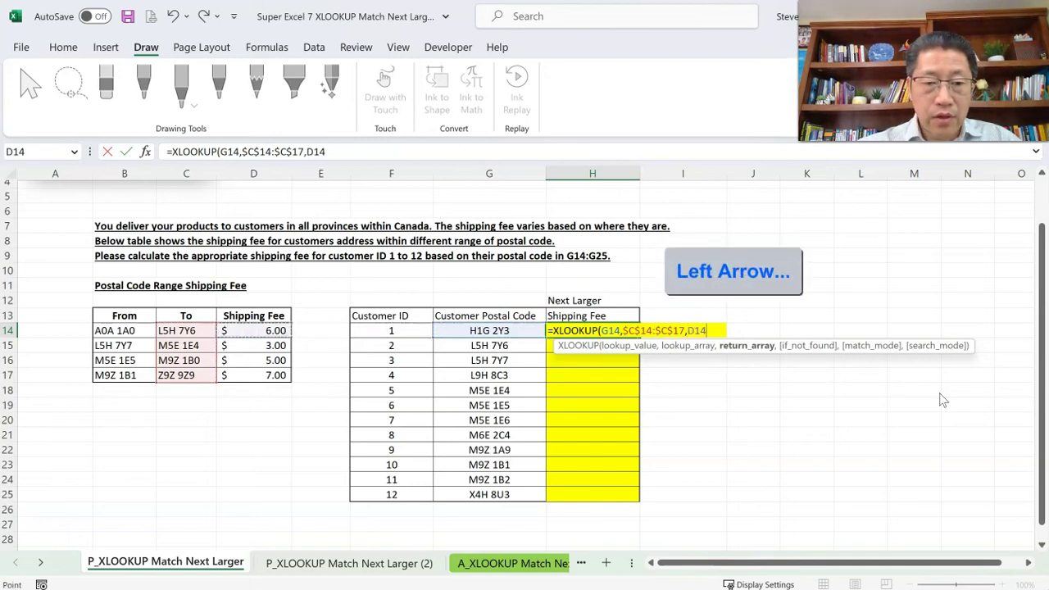
pyautogui.hotkey('shift', 'Down')
pyautogui.hotkey('shift', 'Down')
pyautogui.hotkey('shift', 'Down')
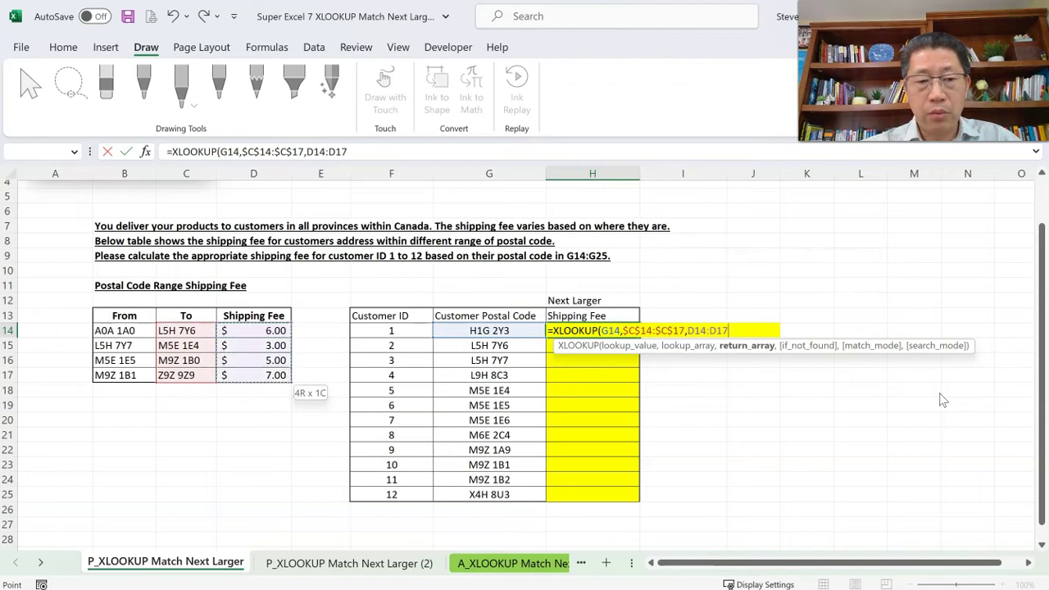
pyautogui.press('F4')
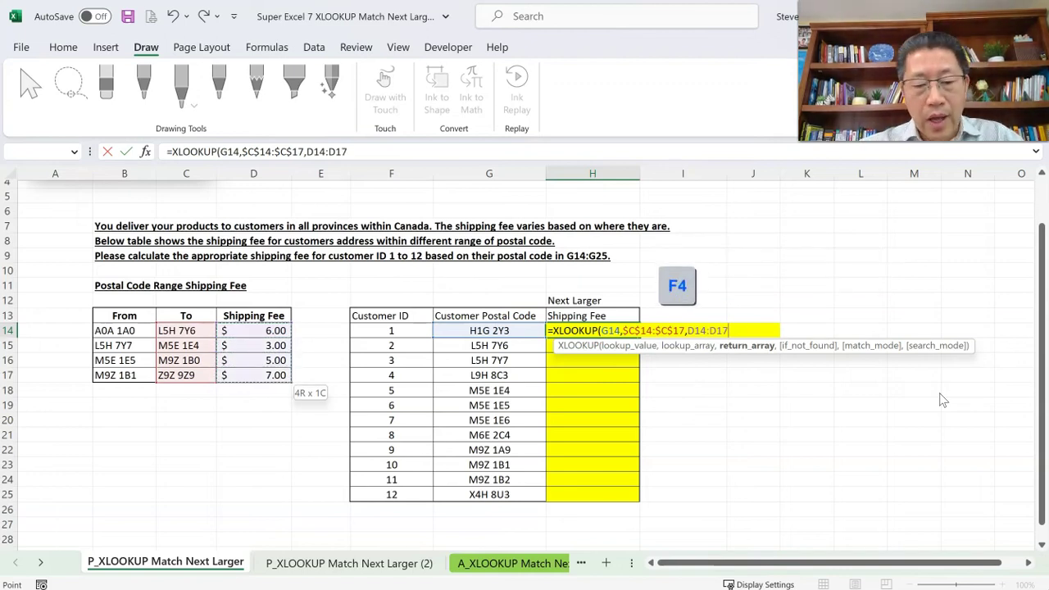
pyautogui.write(',')
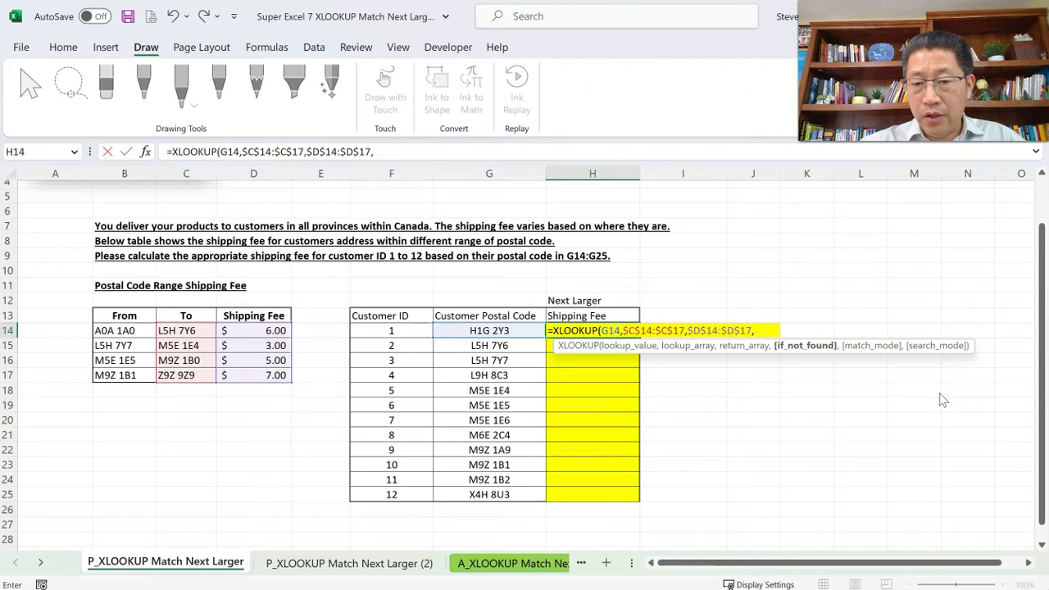
# Step: Leave the if_not_found argument empty, set the match mode to 1, omit the search mode and complete the XLOOKUP formula in H14
pyautogui.write(',')
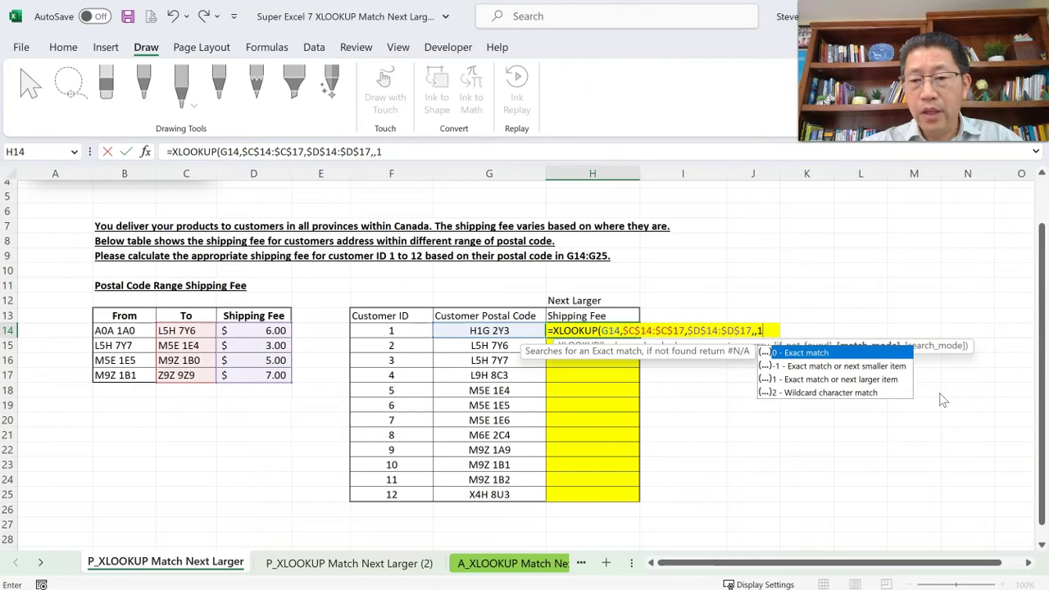
pyautogui.write('1,')
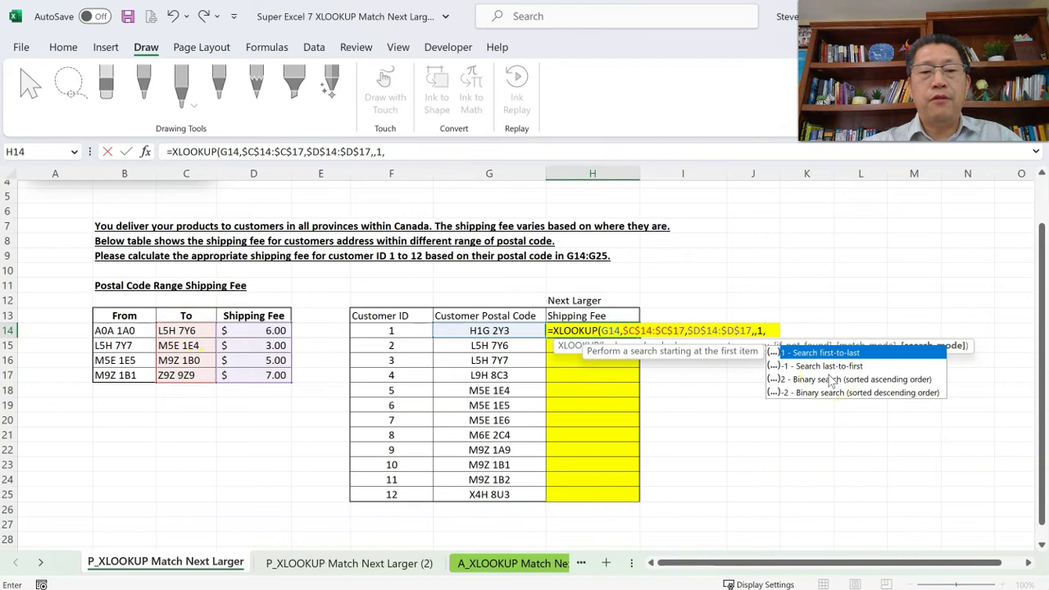
pyautogui.press('BackSpace')
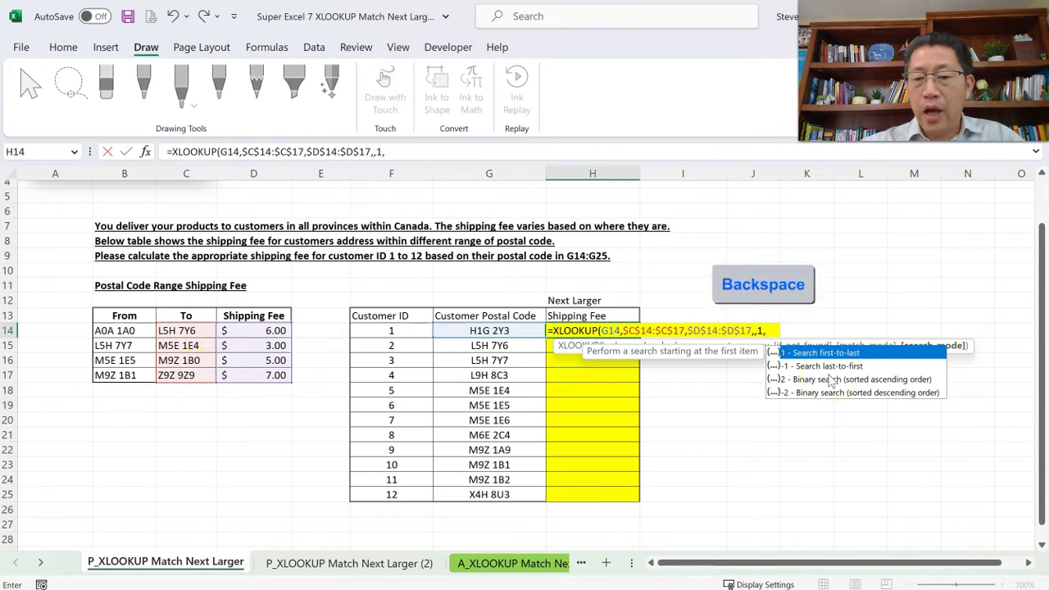
pyautogui.press('BackSpace')
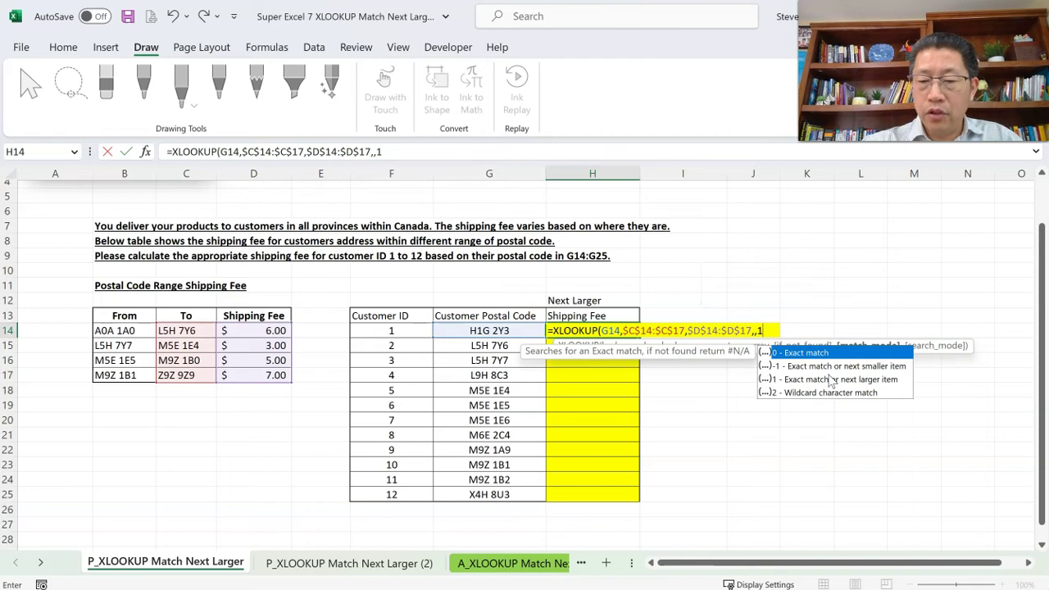
pyautogui.write(')')
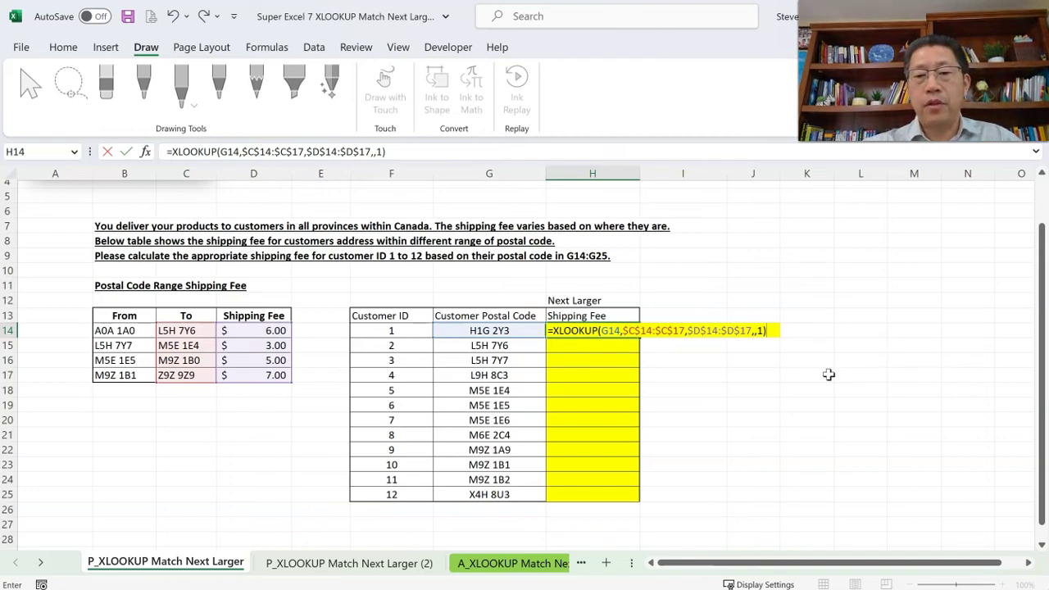
pyautogui.press('Return')
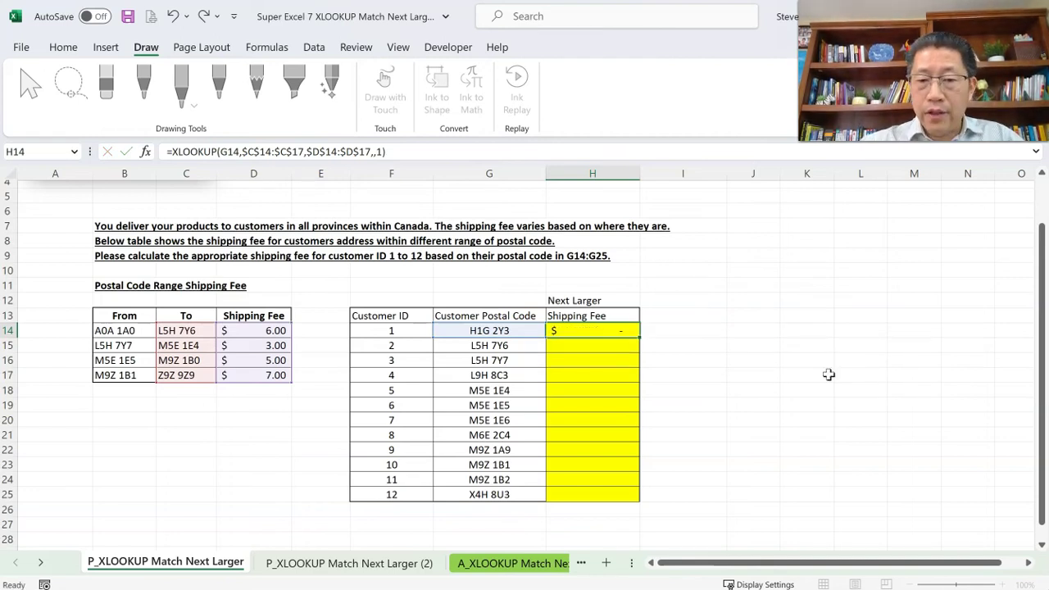
# Step: Check the H14 fee against postal code G14 and range row C14:D14, and fill the formula down through H25
pyautogui.click(620, 330)
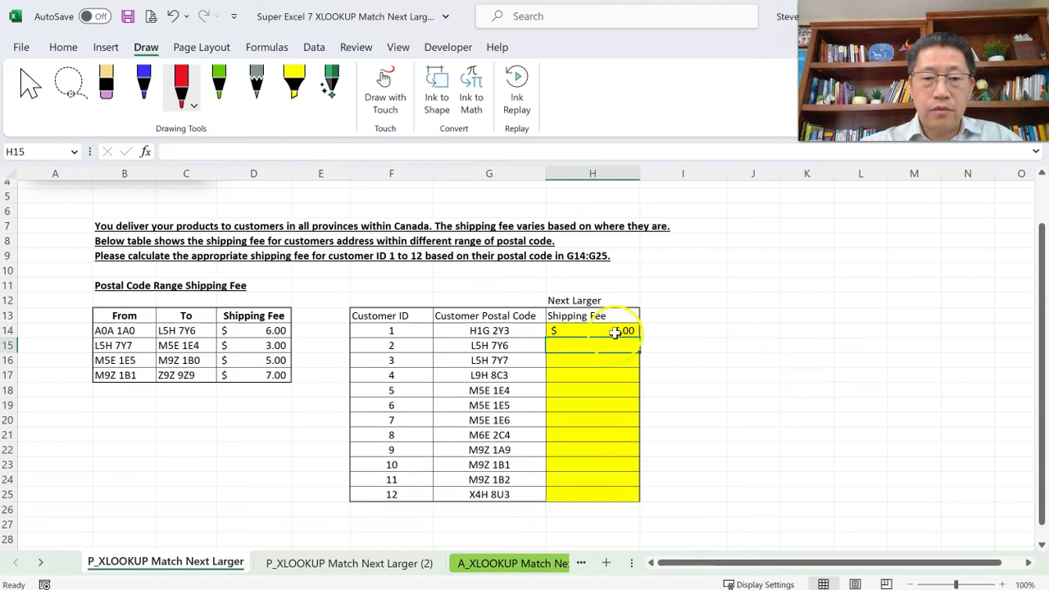
pyautogui.click(479, 332)
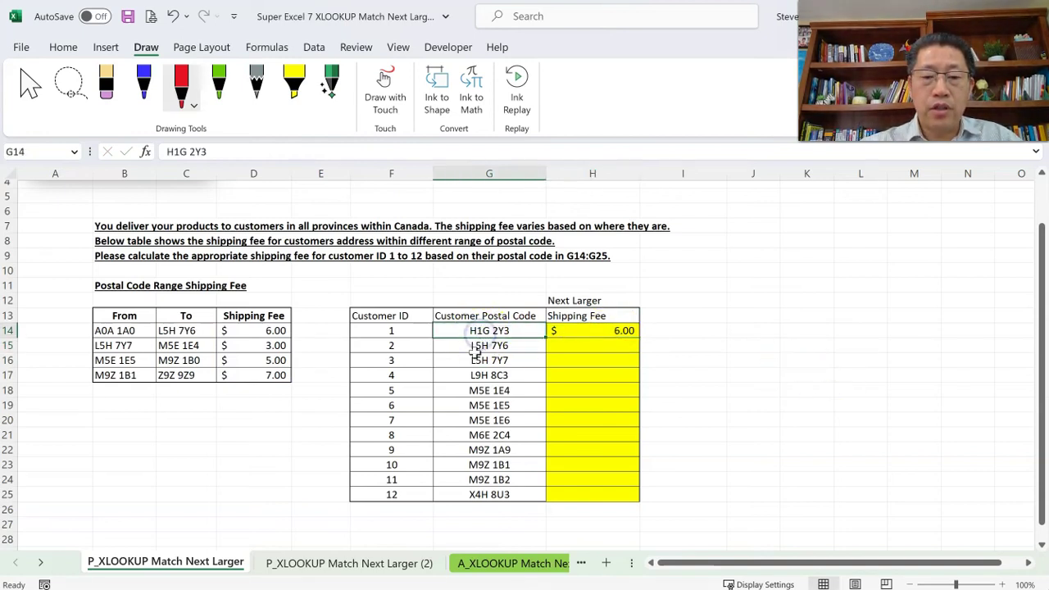
pyautogui.click(178, 332)
pyautogui.moveTo(178, 331); pyautogui.dragTo(242, 328)
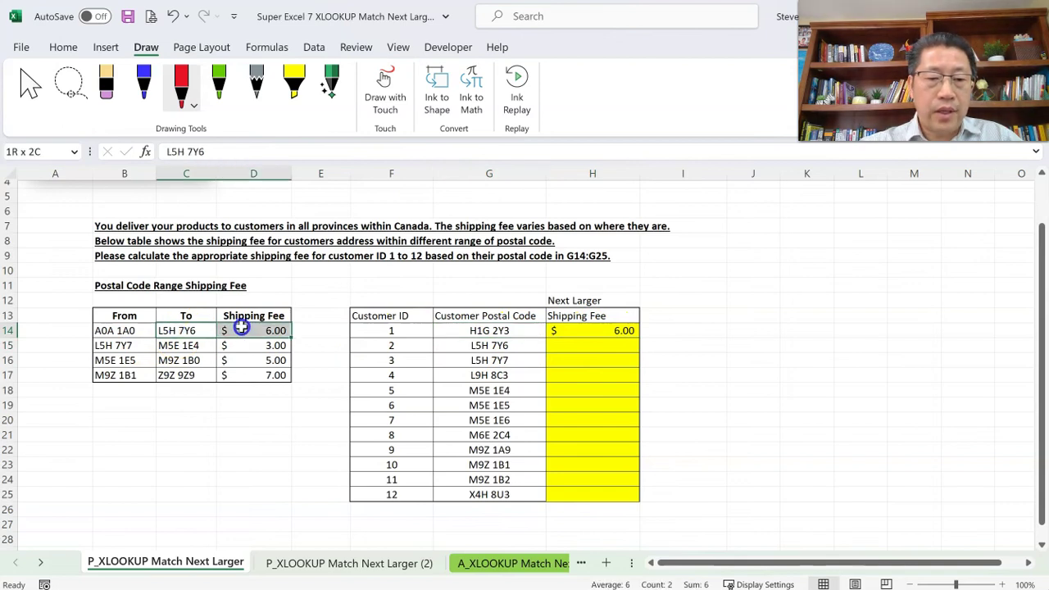
pyautogui.click(594, 332)
pyautogui.doubleClick(640, 339)
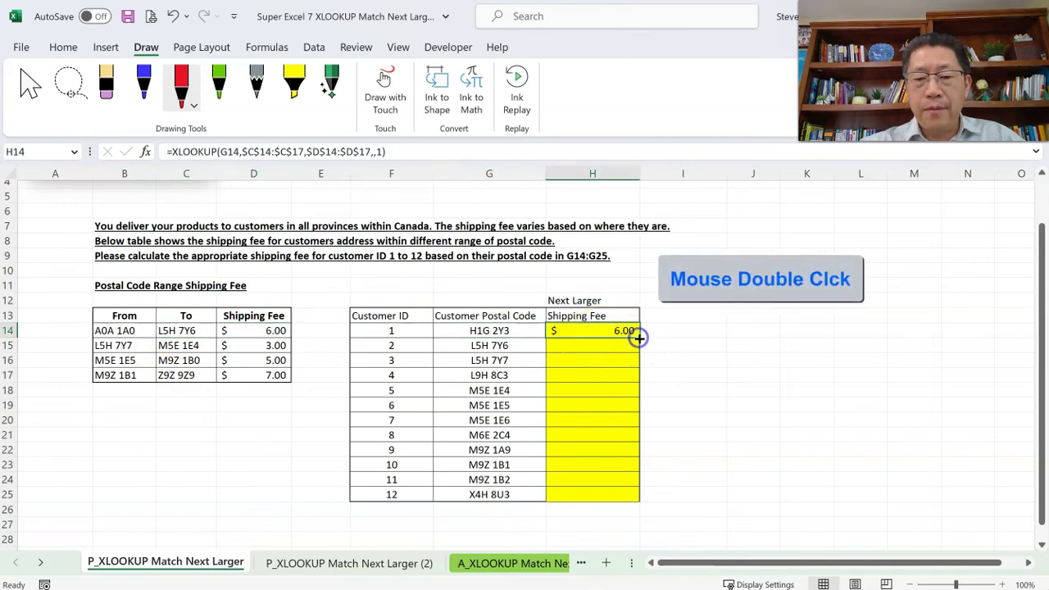
pyautogui.click(594, 437)
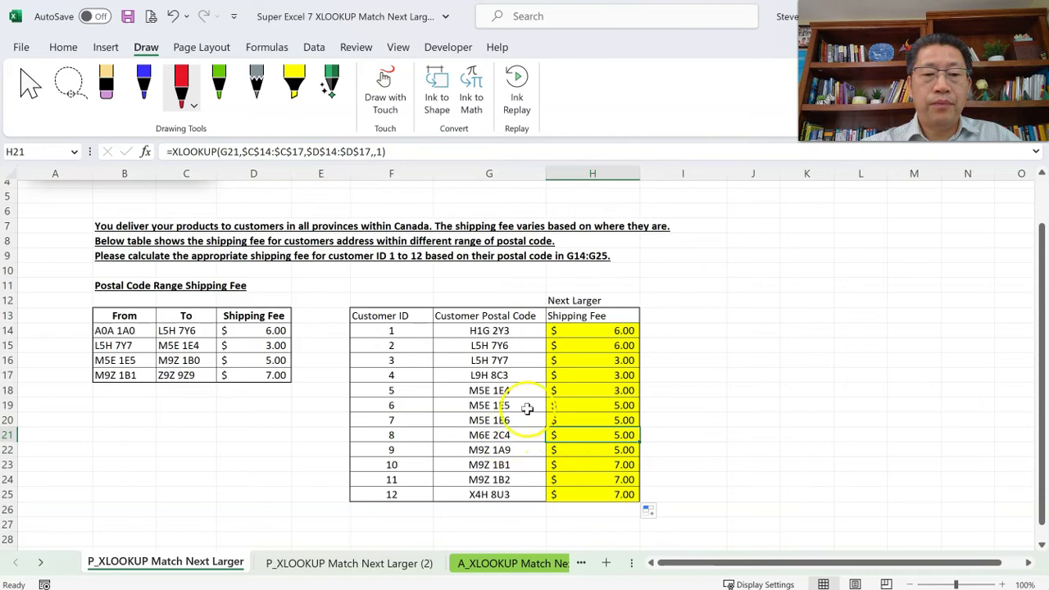
# Step: Review the formula in H14 and compare it with the handwritten match mode 1 on the P_XLOOKUP Match Next Larger (2) sheet
pyautogui.doubleClick(597, 331)
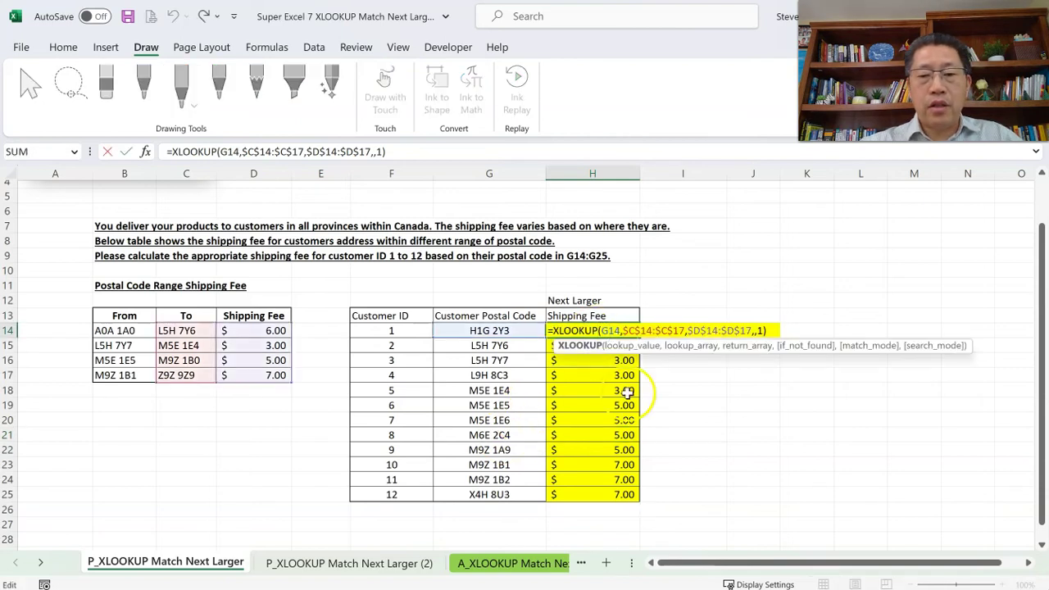
pyautogui.click(360, 566)
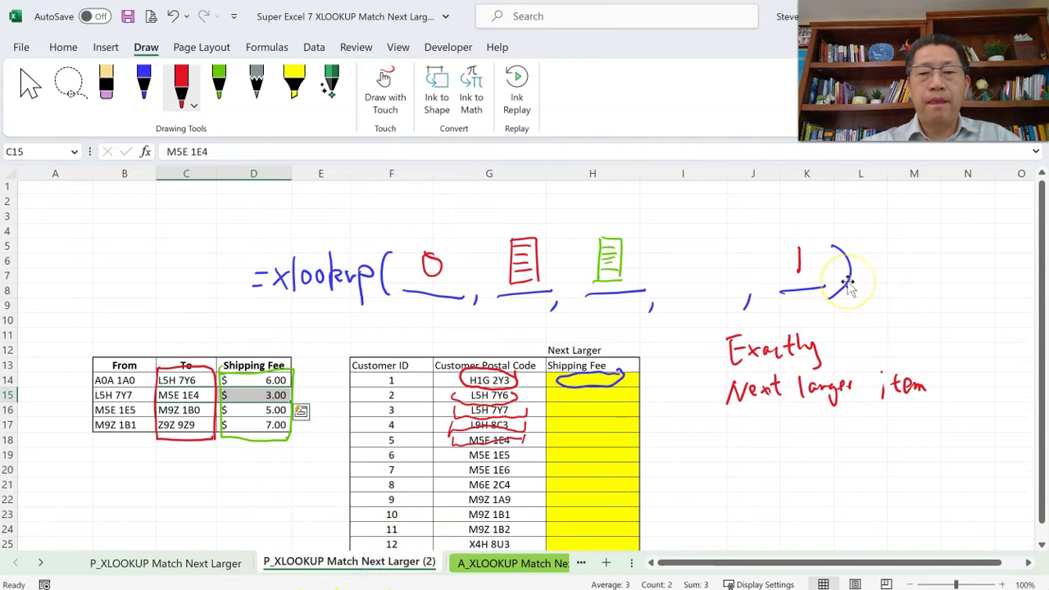
pyautogui.click(802, 266)
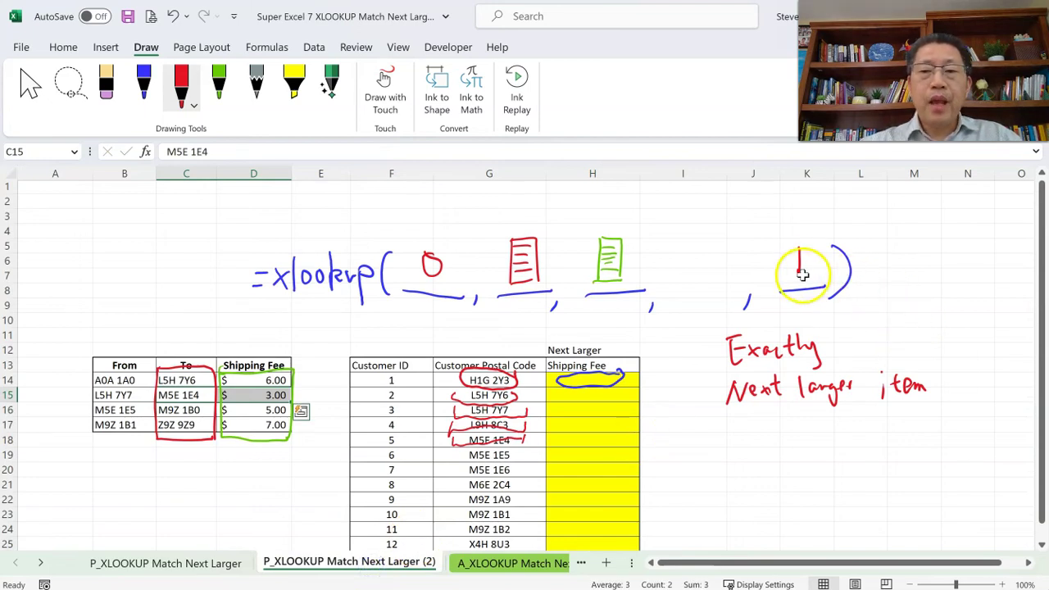